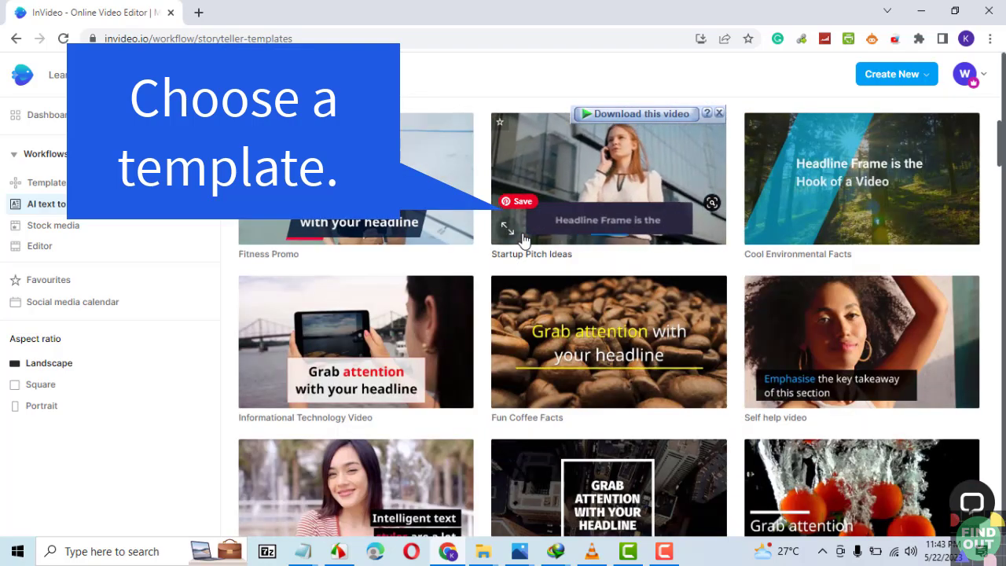
- Open the General Business Video template and use it in Landscape (16:9) format
scroll(523, 239, "up", 3)
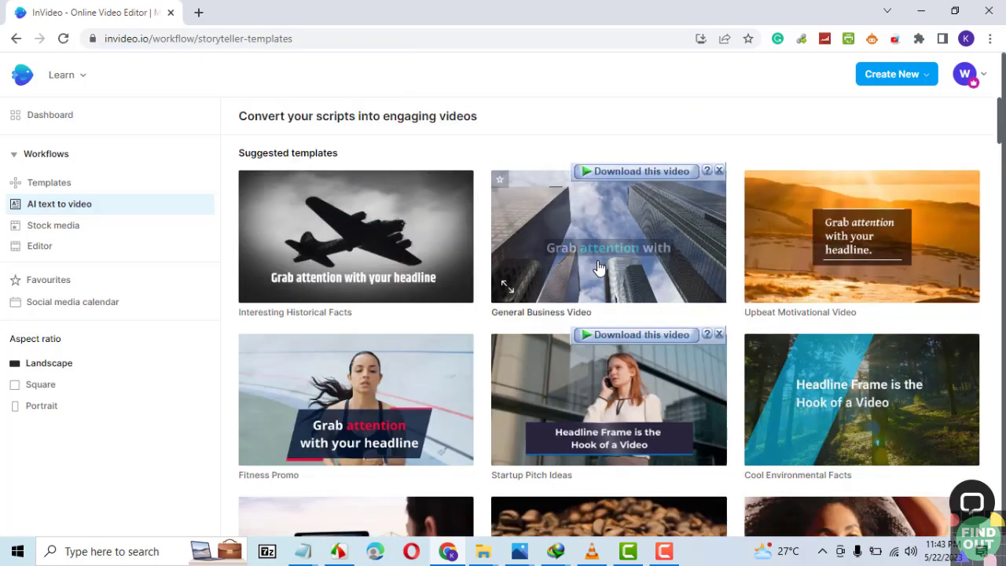
left_click(592, 248)
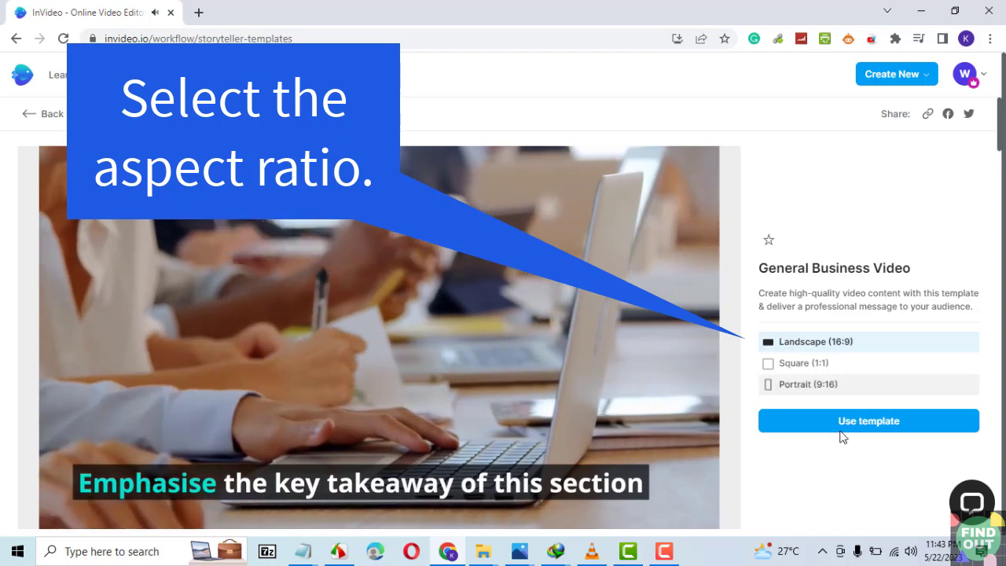
left_click(852, 424)
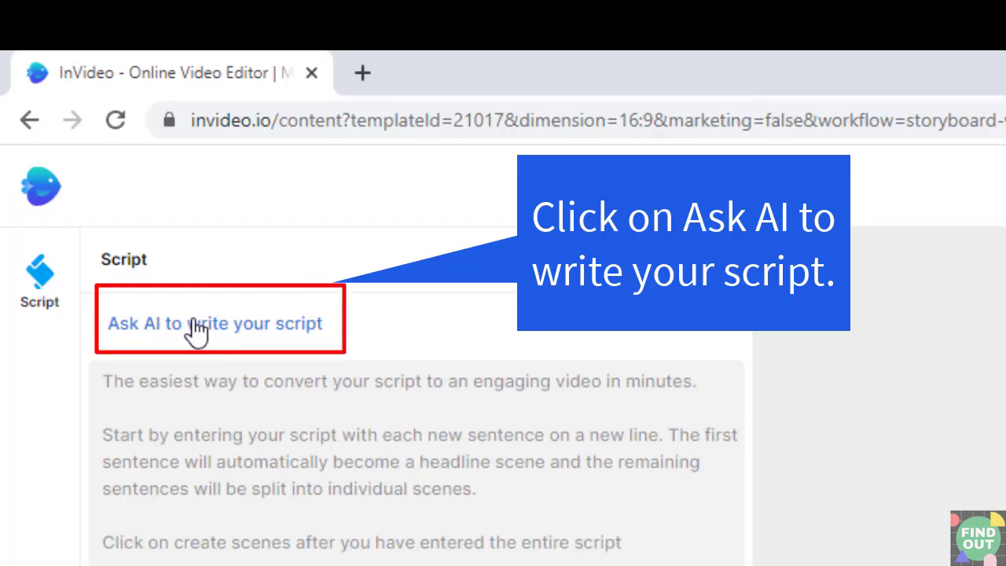
- Generate an AI script from the prompt "Write me a YouTube video script on the difference between MiniDV and VHS for beginners. Make it a 5-minute long script."
left_click(195, 330)
left_click(219, 316)
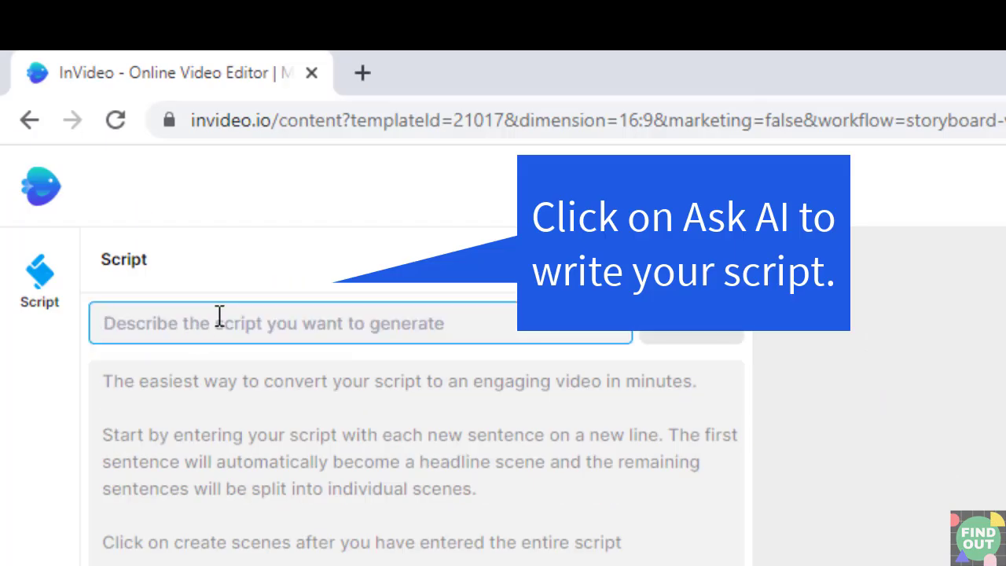
type("Wri")
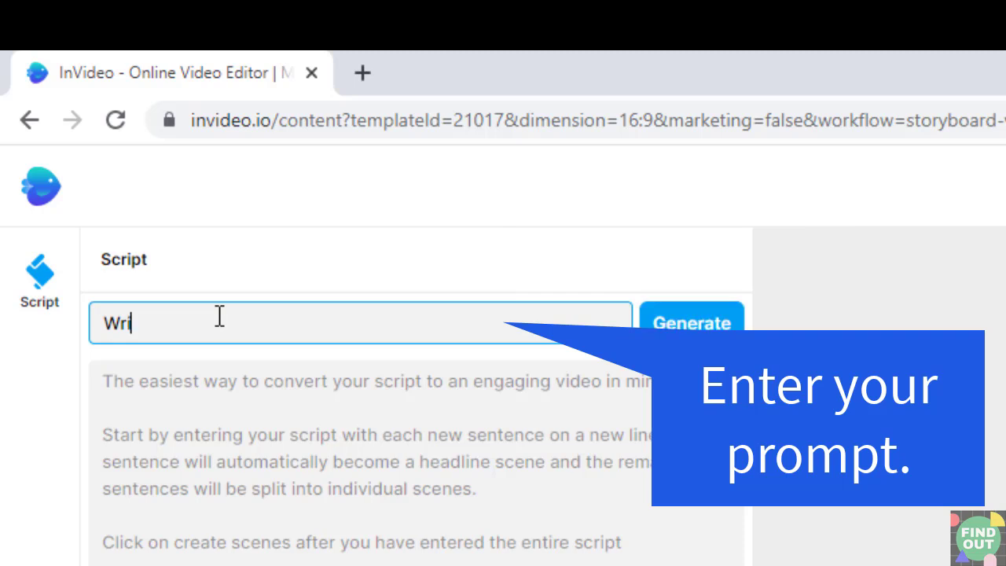
type("te me a")
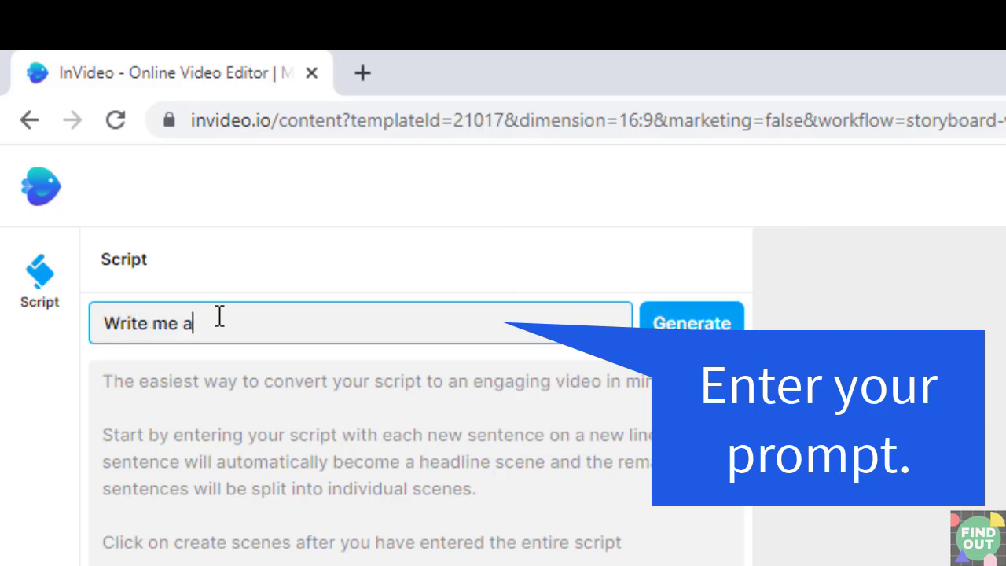
type(" YouT")
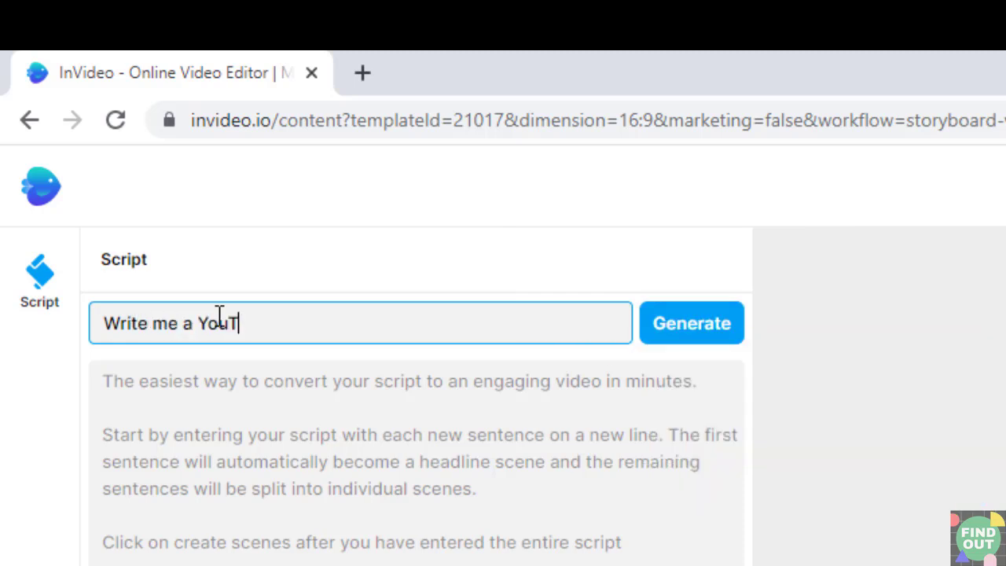
type("ube vide")
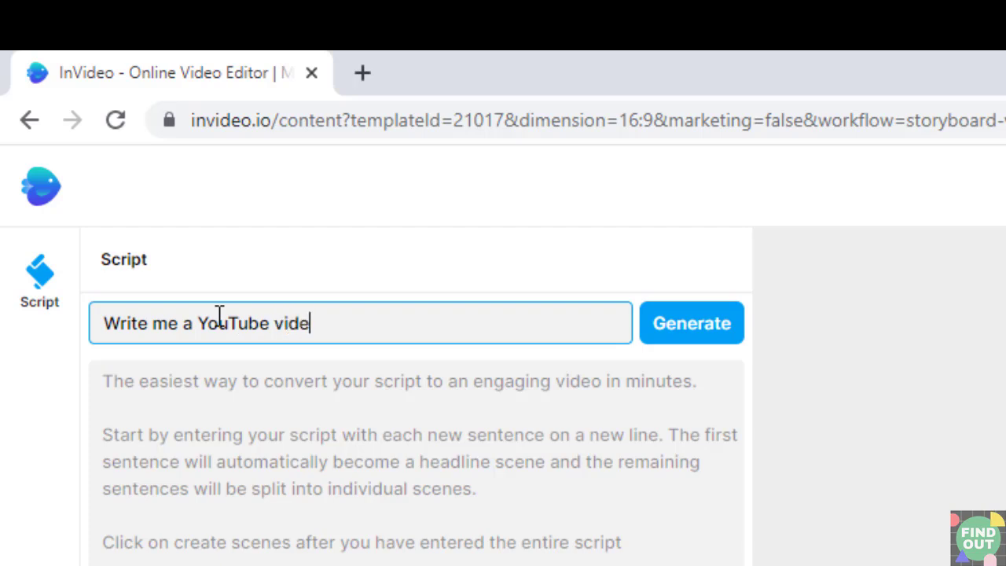
type("o scrip")
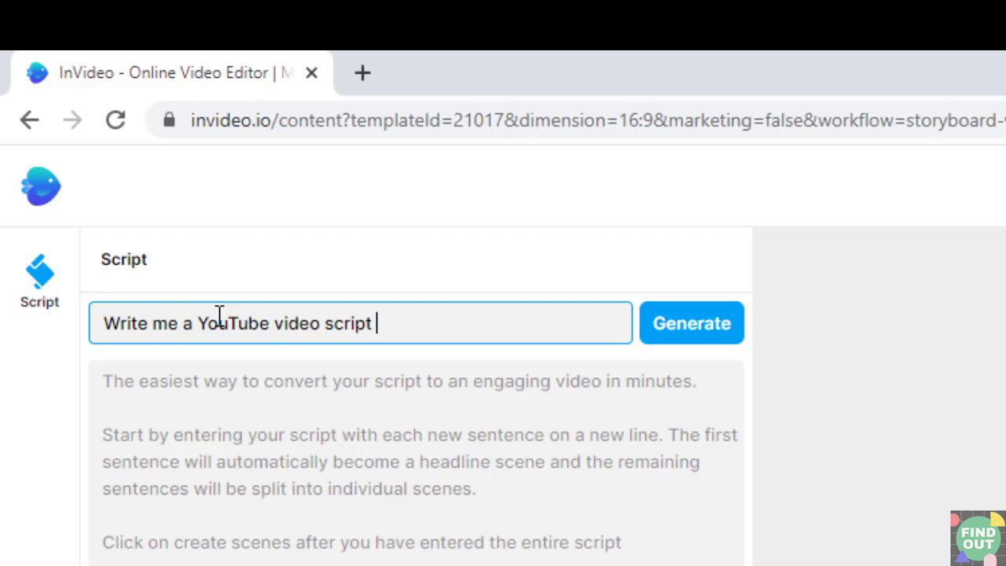
type("the difference between Min")
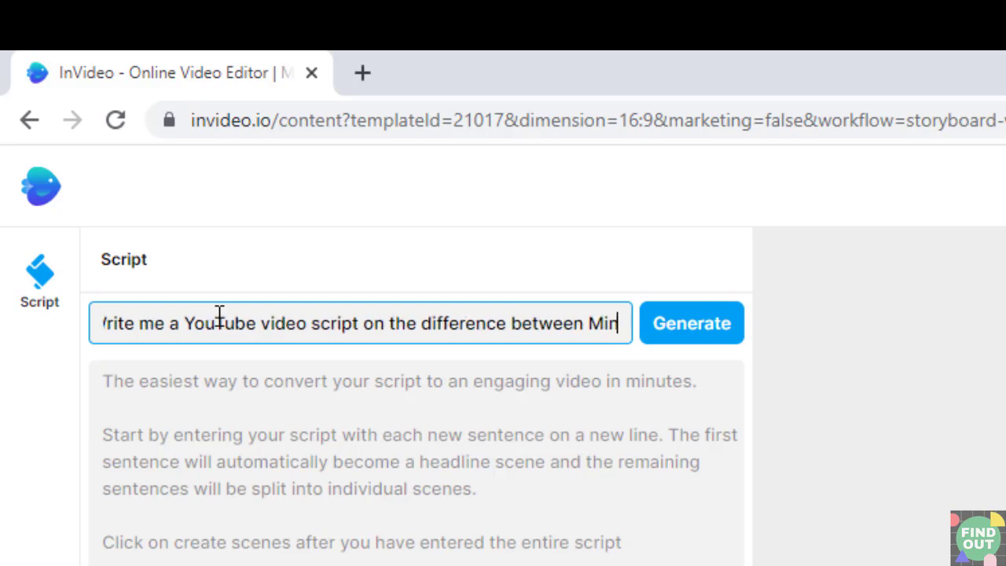
type("iDV ")
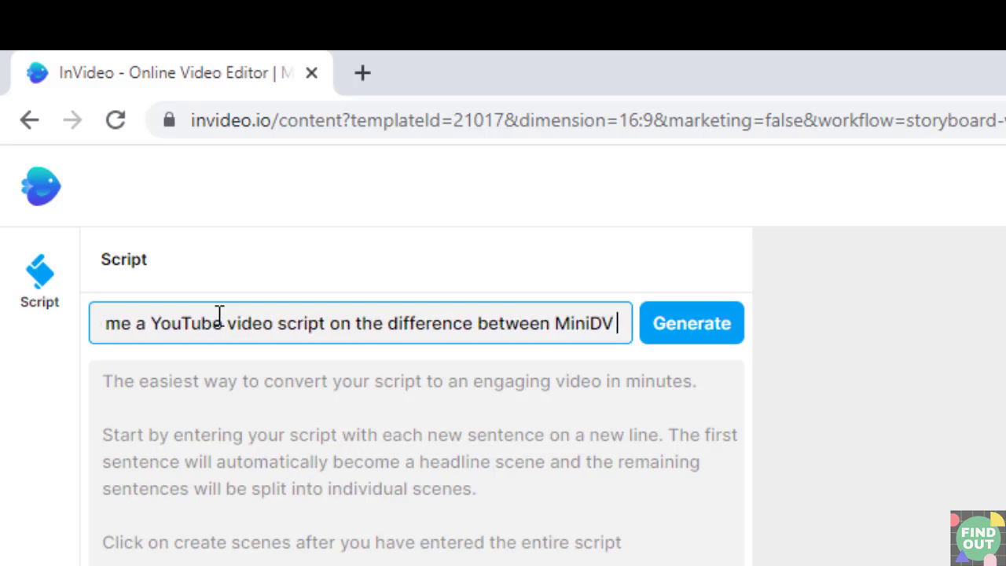
type("and VHS")
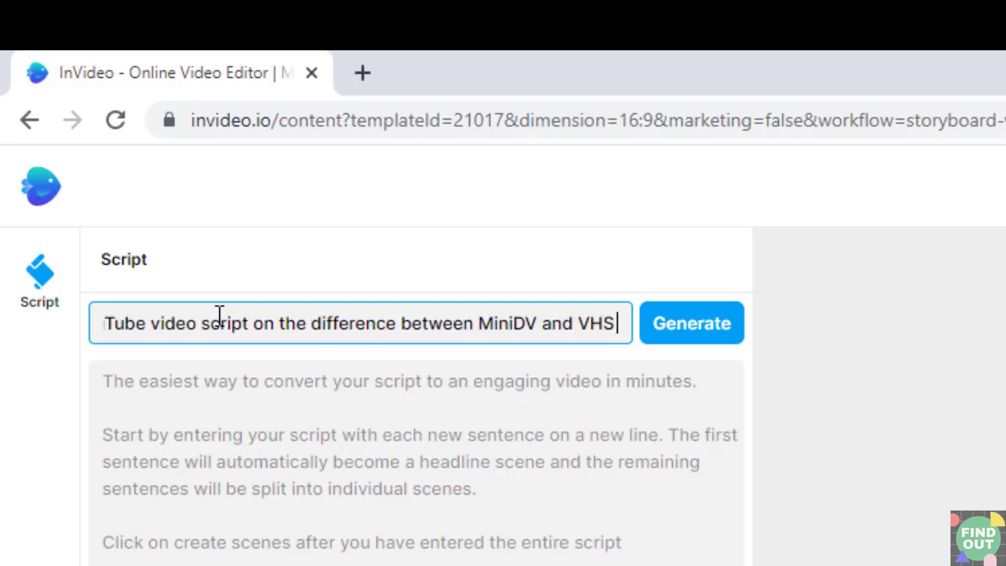
type(" for begi")
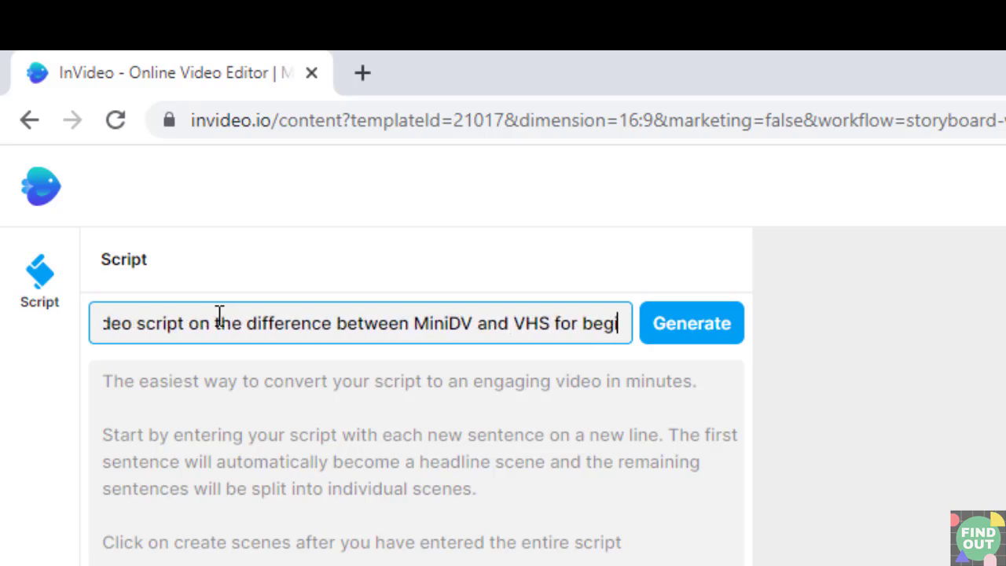
type("nners.")
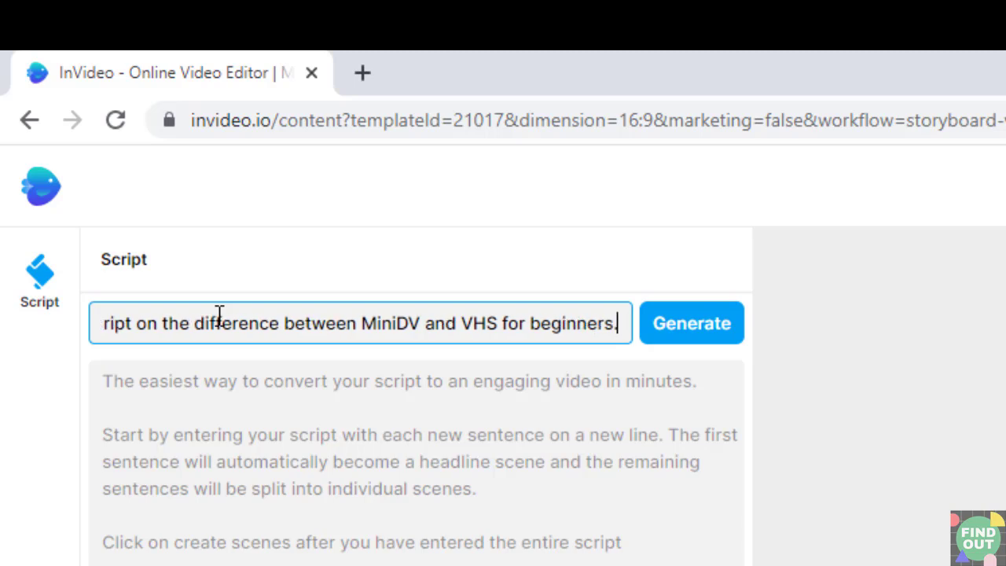
type(" Make ")
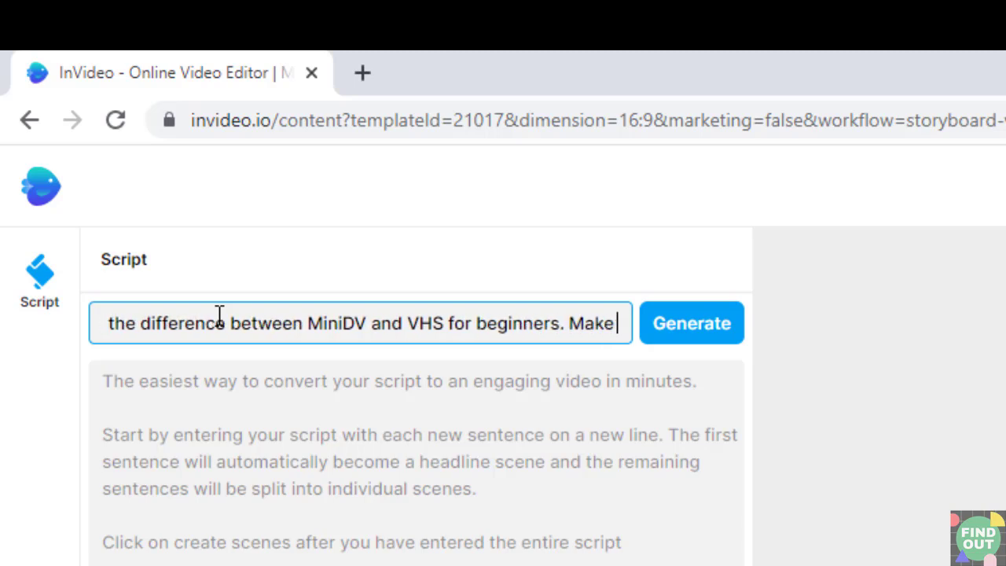
type("it a 5-minute long script")
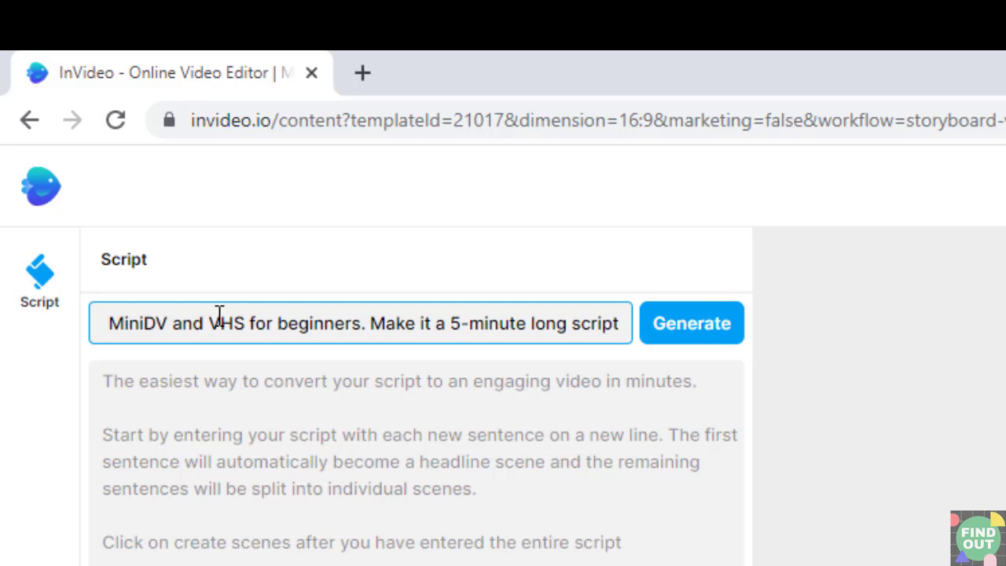
type(".")
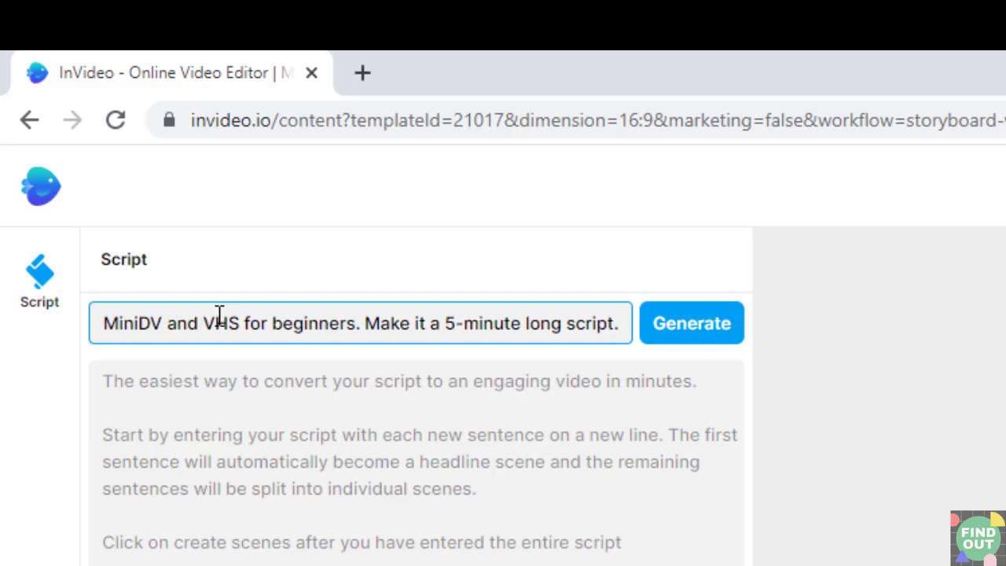
left_click(724, 332)
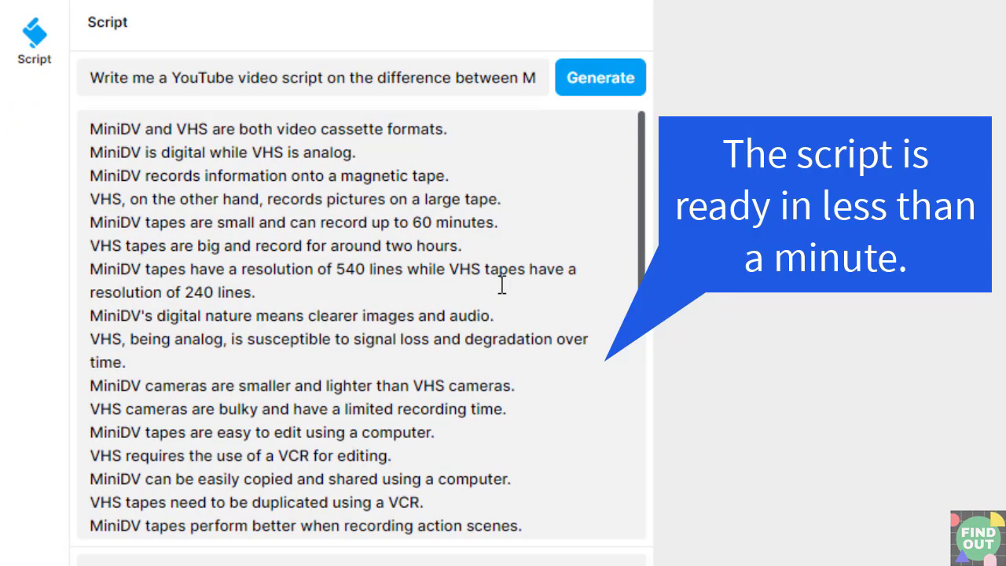
- Review the generated script and create scenes from it with auto-suggested images and videos from the Free and Premium sources
scroll(502, 284, "down", 5)
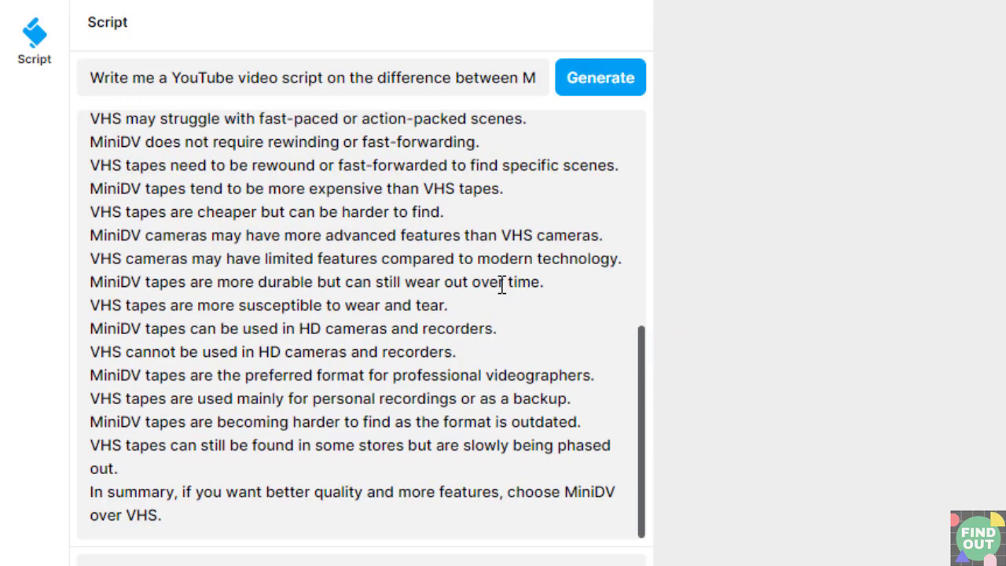
scroll(501, 285, "up", 5)
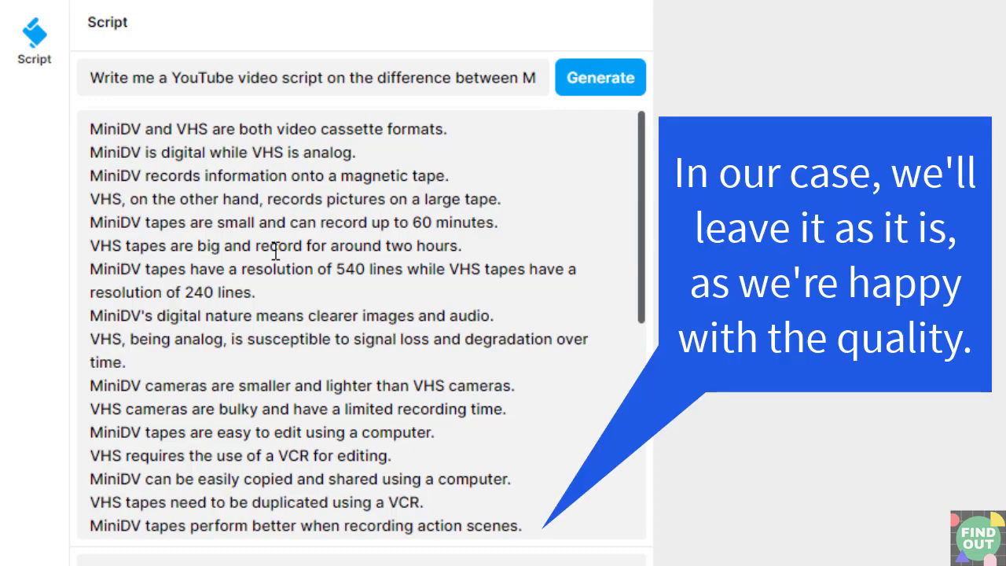
scroll(275, 251, "down", 3)
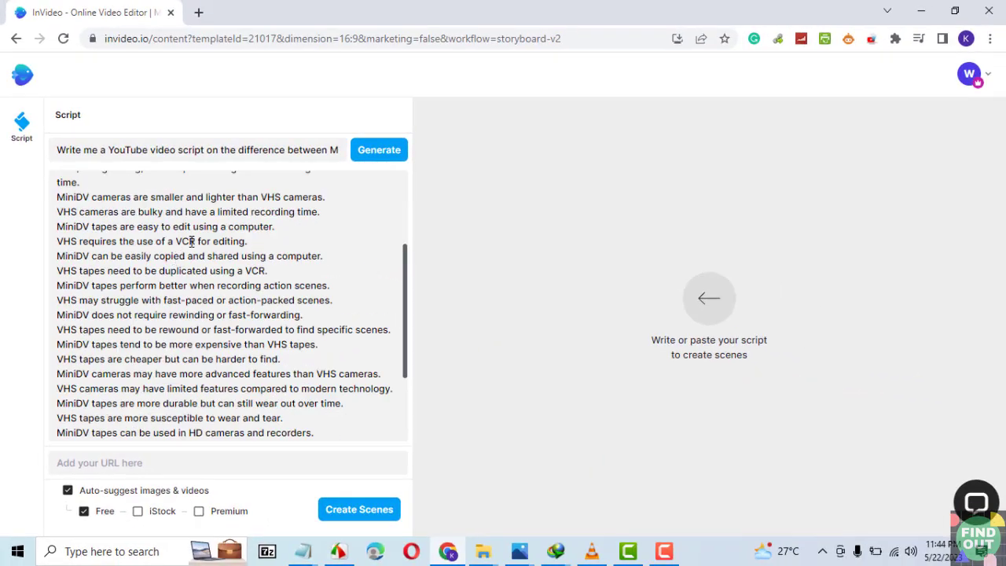
scroll(191, 242, "down", 3)
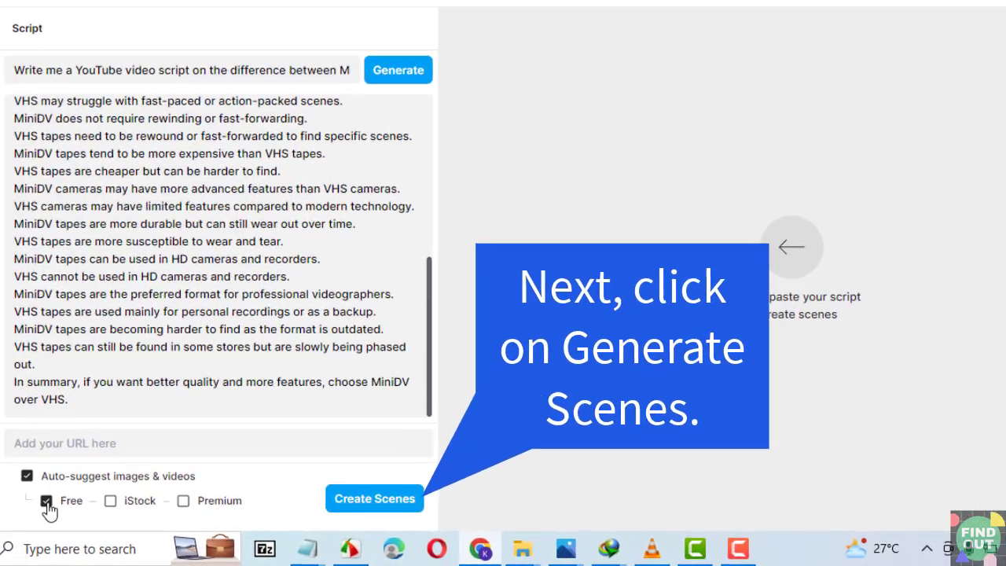
left_click(84, 511)
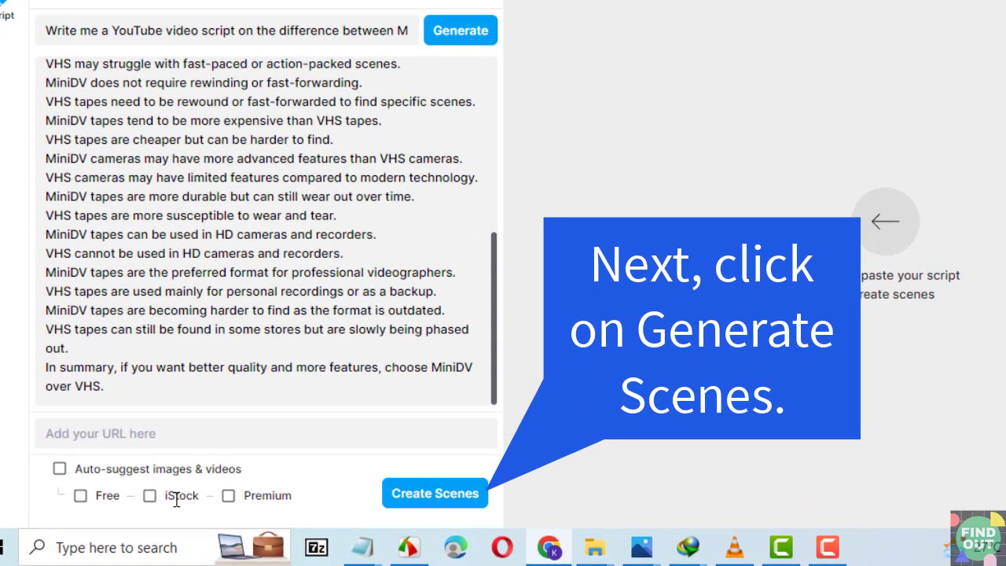
left_click(229, 497)
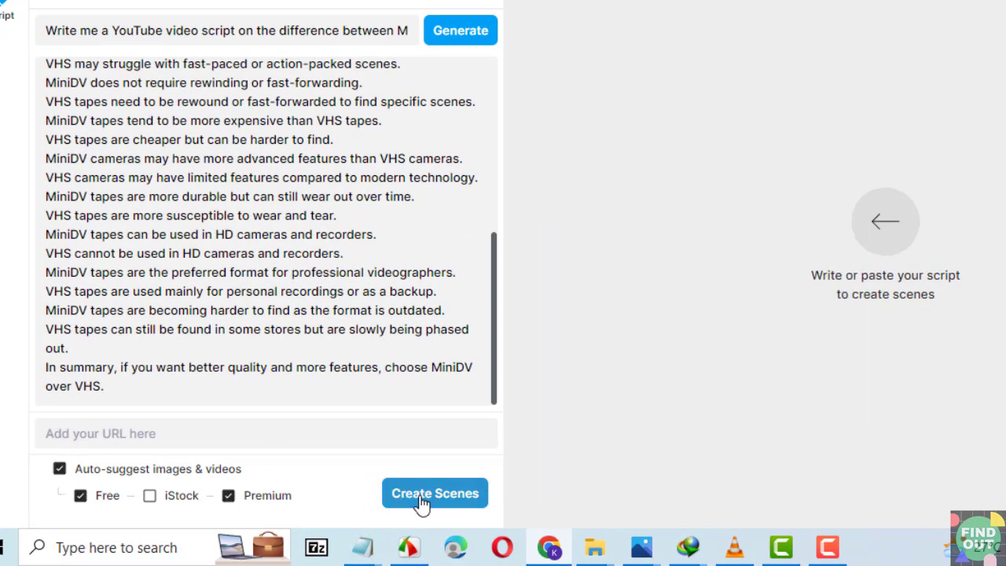
left_click(421, 501)
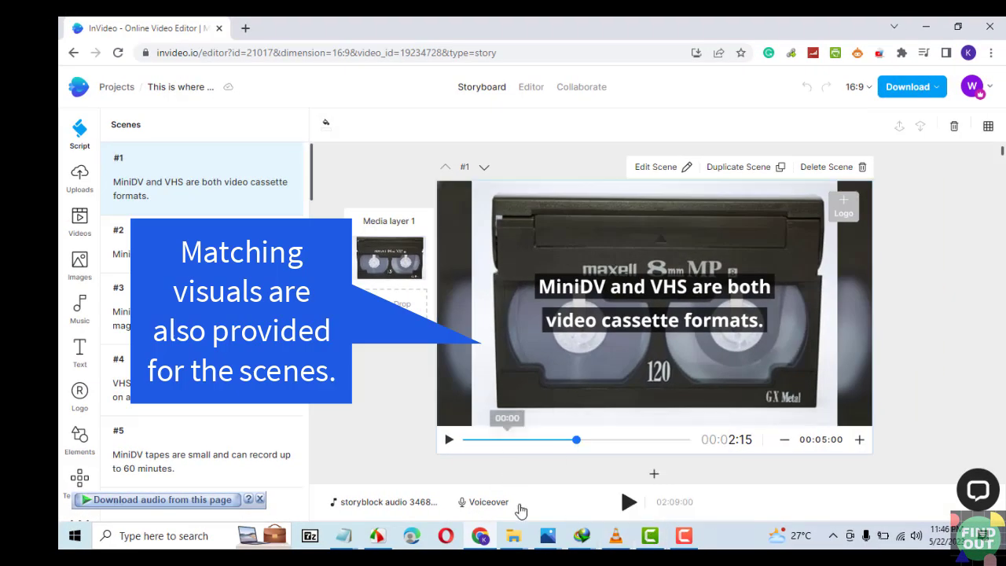
- Preview the first three storyboard scenes one by one
left_click(449, 441)
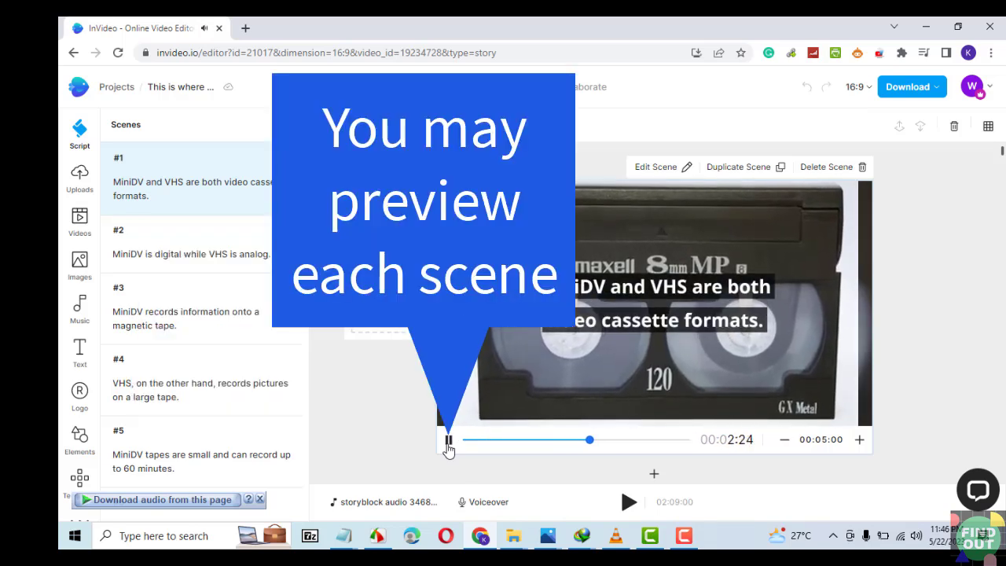
left_click(449, 441)
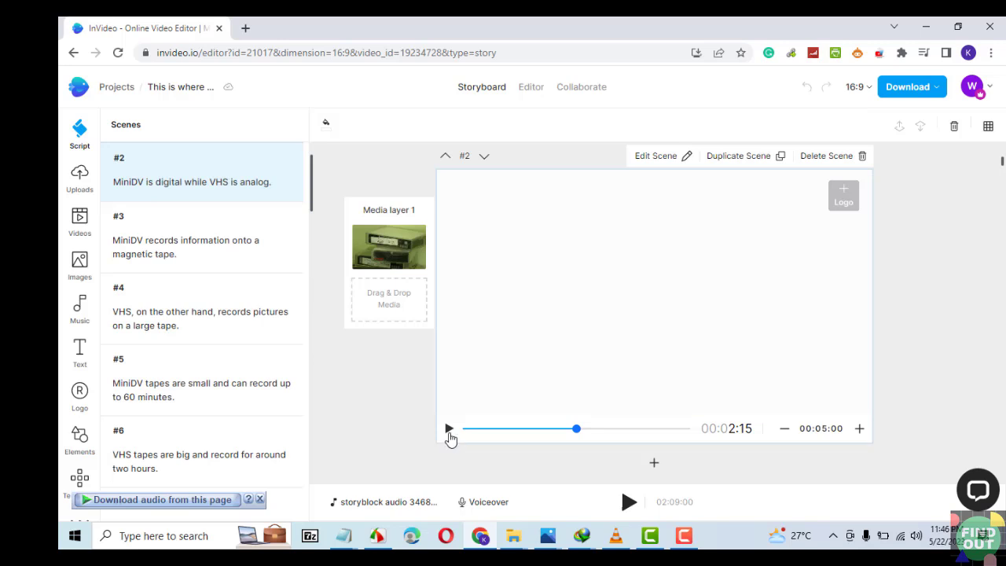
left_click(449, 439)
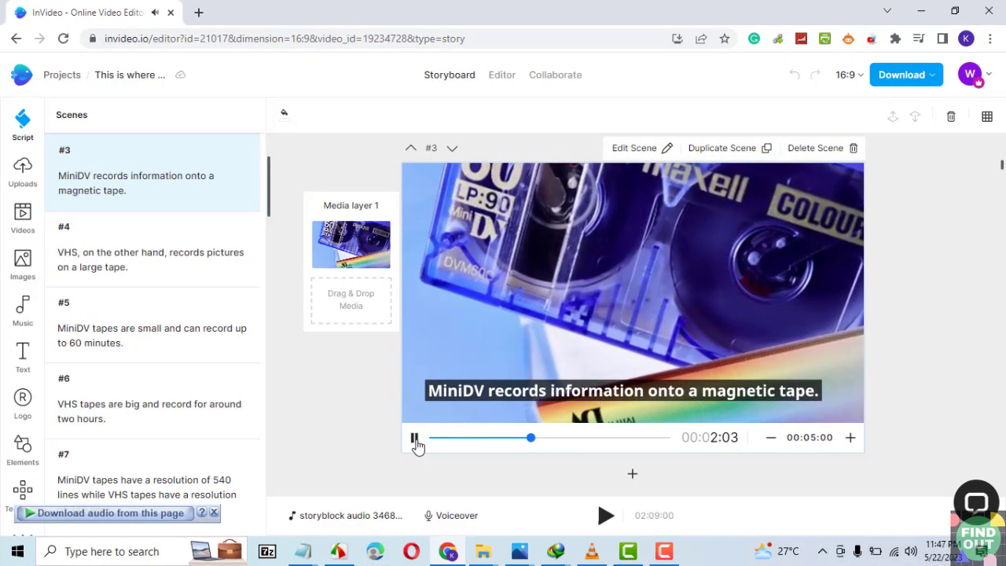
left_click(415, 438)
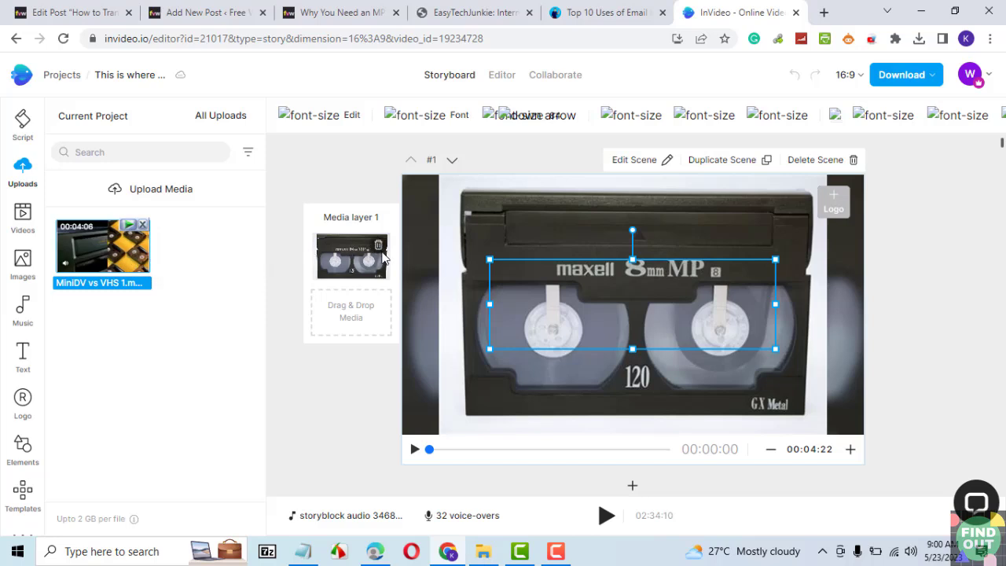
- Replace scene #1's media with the full uploaded clip MiniDV vs VHS 1.mp4 and preview the scene
left_click(378, 246)
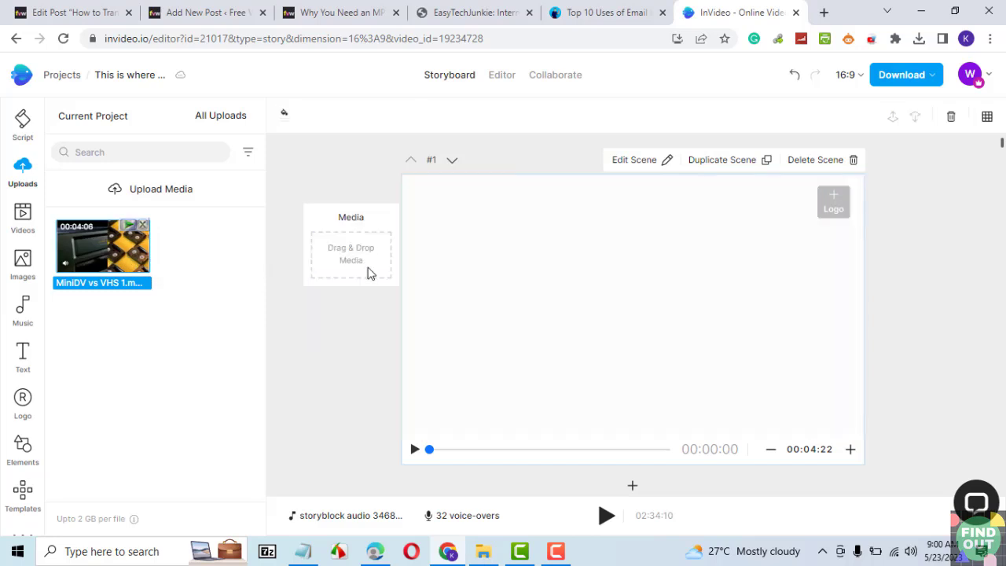
left_click_drag(98, 252, 312, 259)
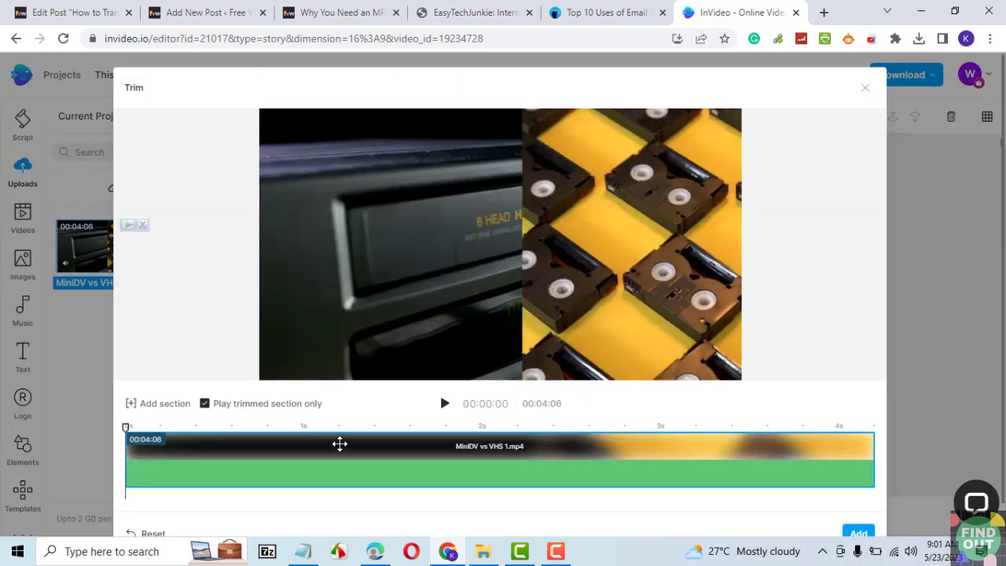
scroll(840, 507, "down", 1)
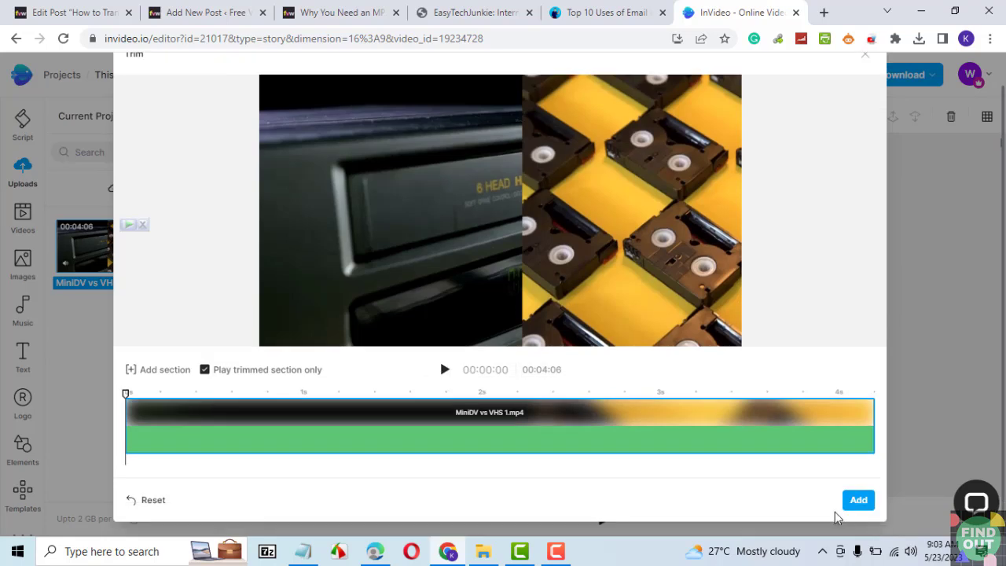
left_click(858, 507)
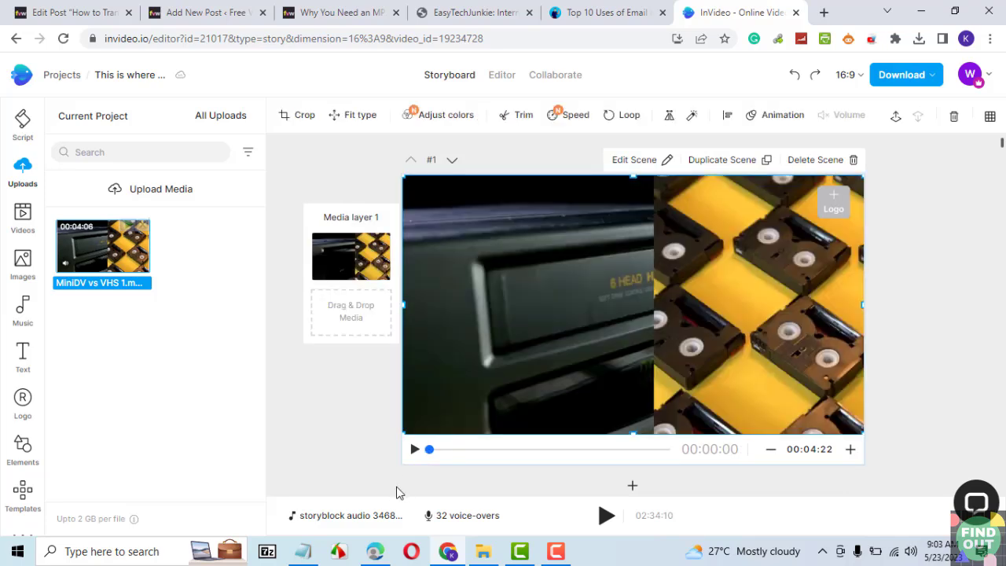
left_click(414, 450)
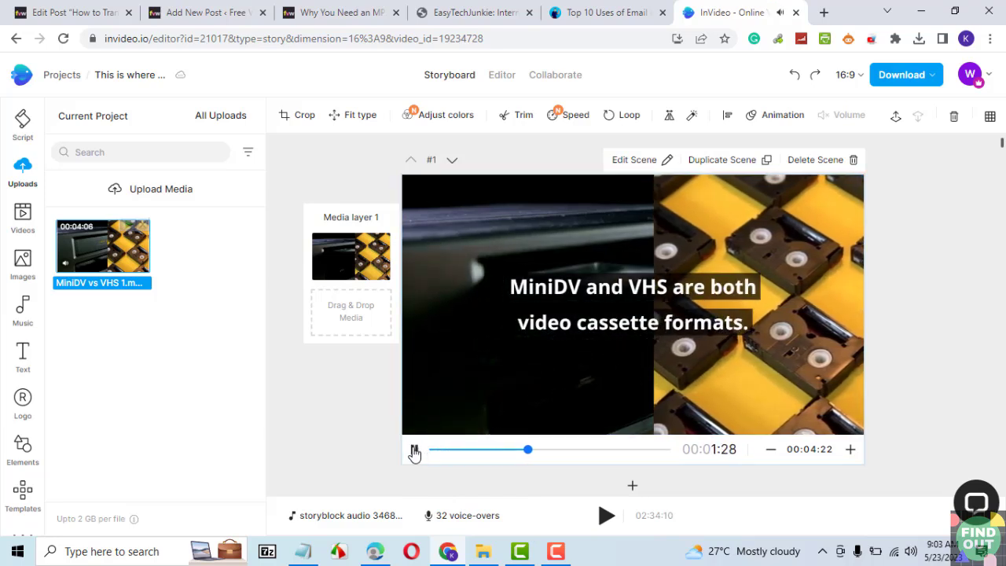
left_click(414, 451)
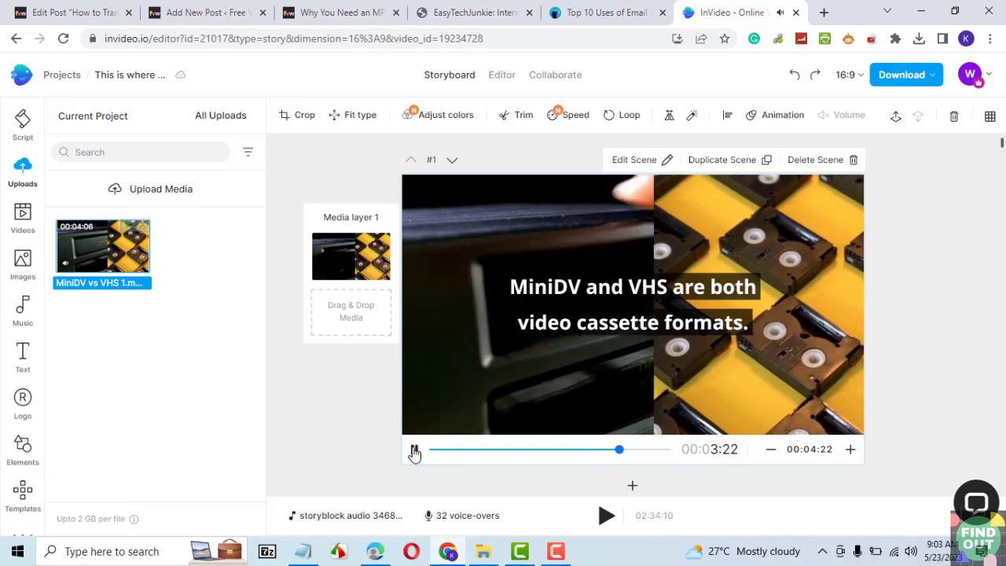
- Pause the preview and reposition scene #1's caption text lower in the frame
left_click(590, 298)
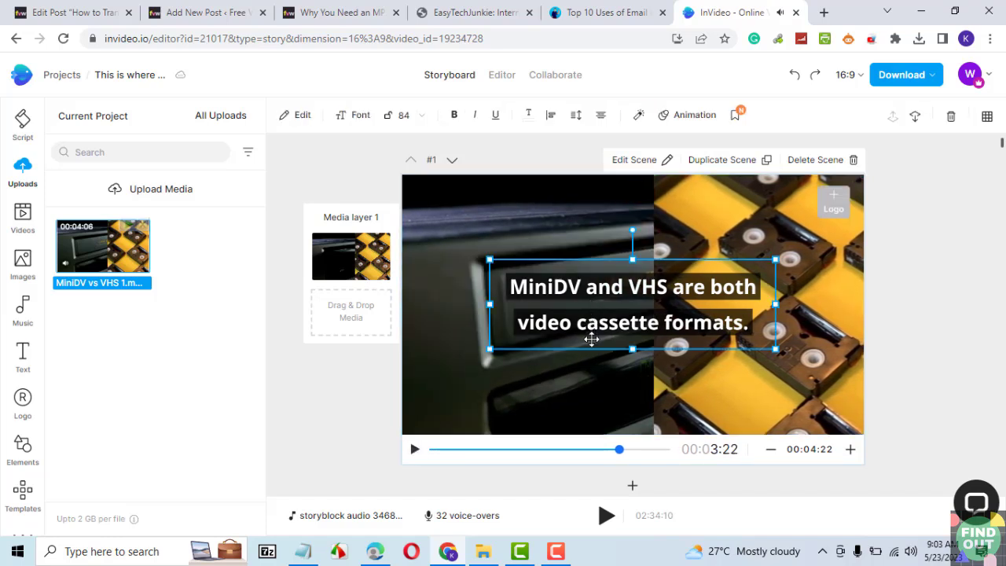
left_click(479, 254)
left_click_drag(593, 293, 644, 363)
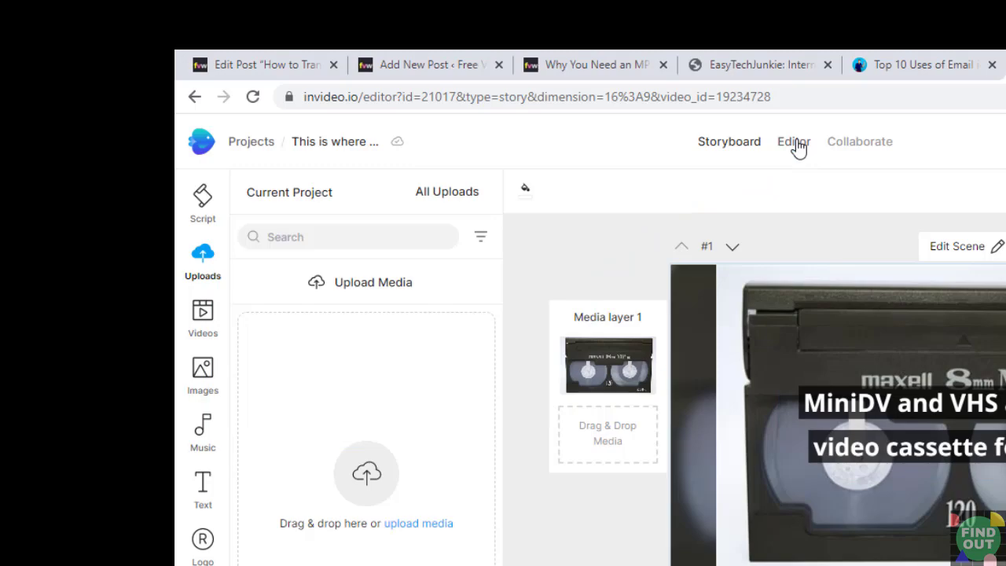
- Switch to the Editor view, reduce the background music track's volume to -23.4 dB, and play back part of the video
left_click(796, 143)
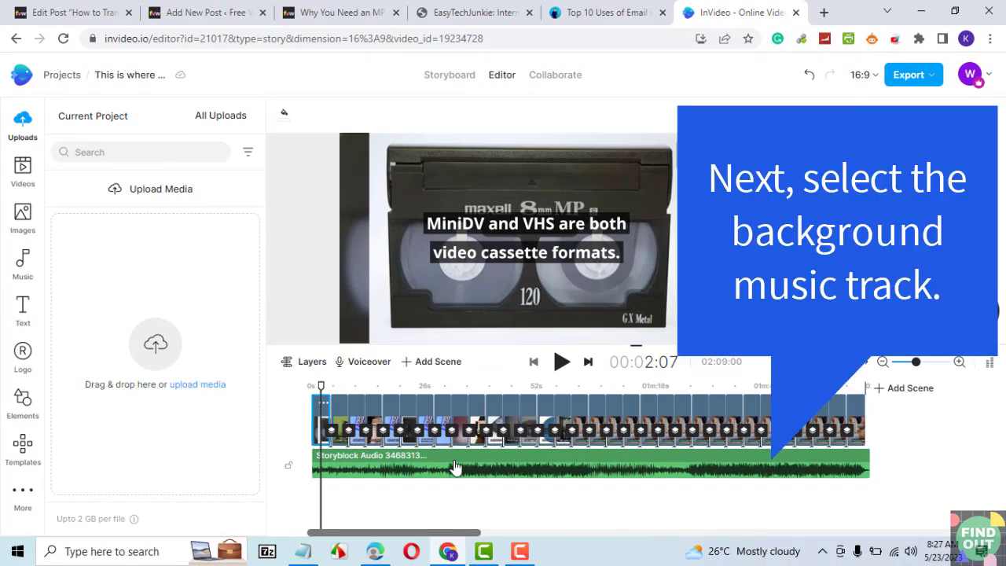
left_click(454, 467)
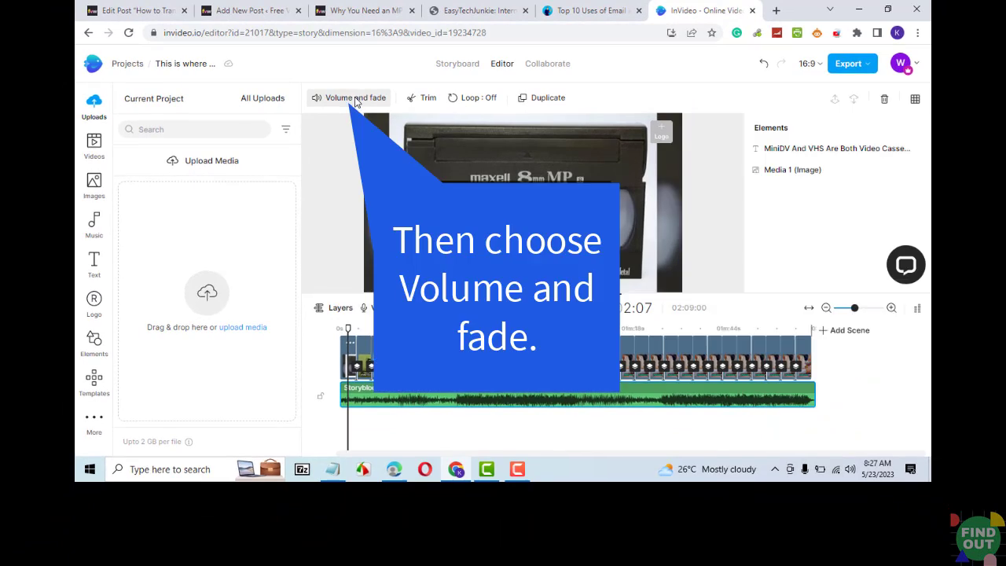
left_click(343, 109)
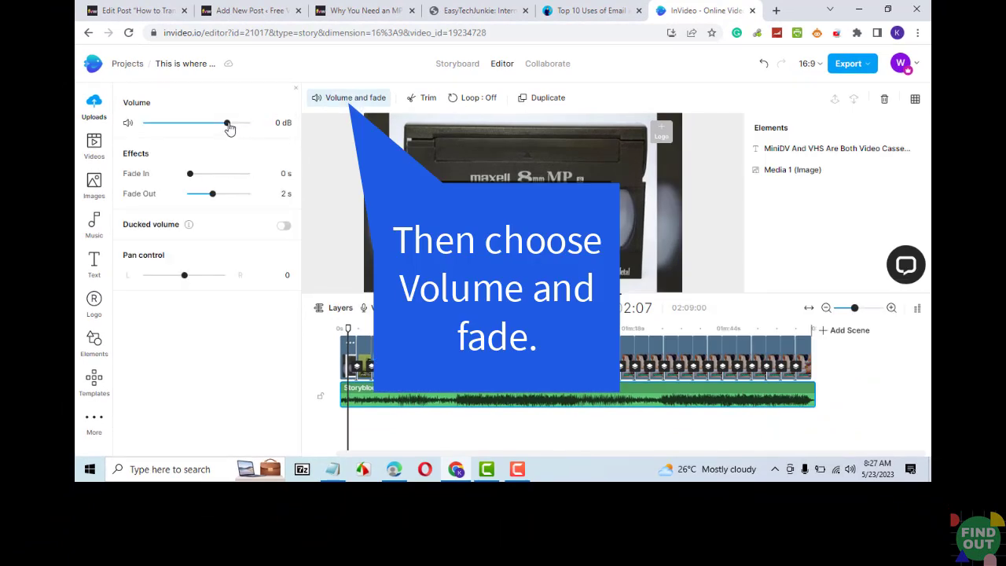
left_click_drag(227, 123, 197, 132)
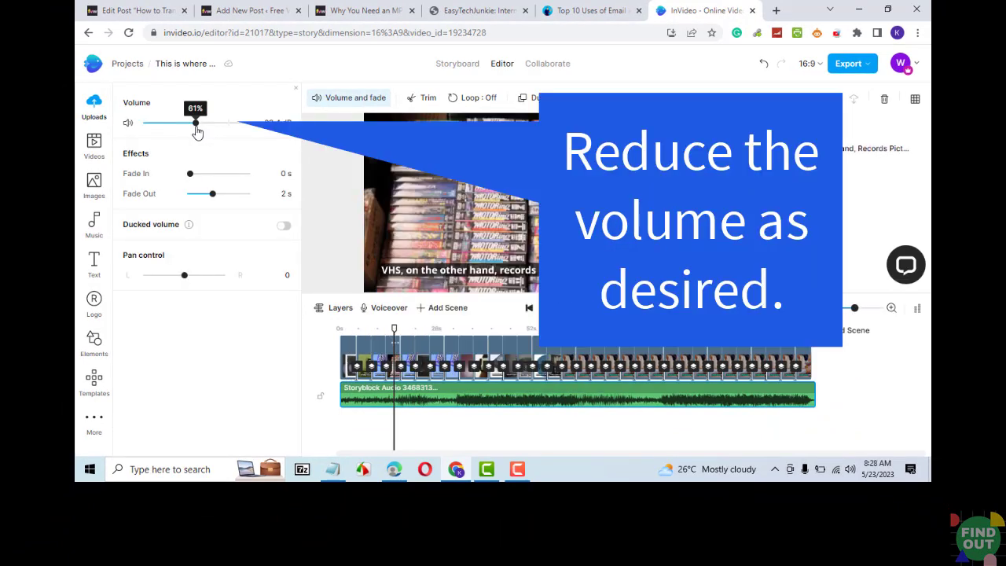
left_click(551, 307)
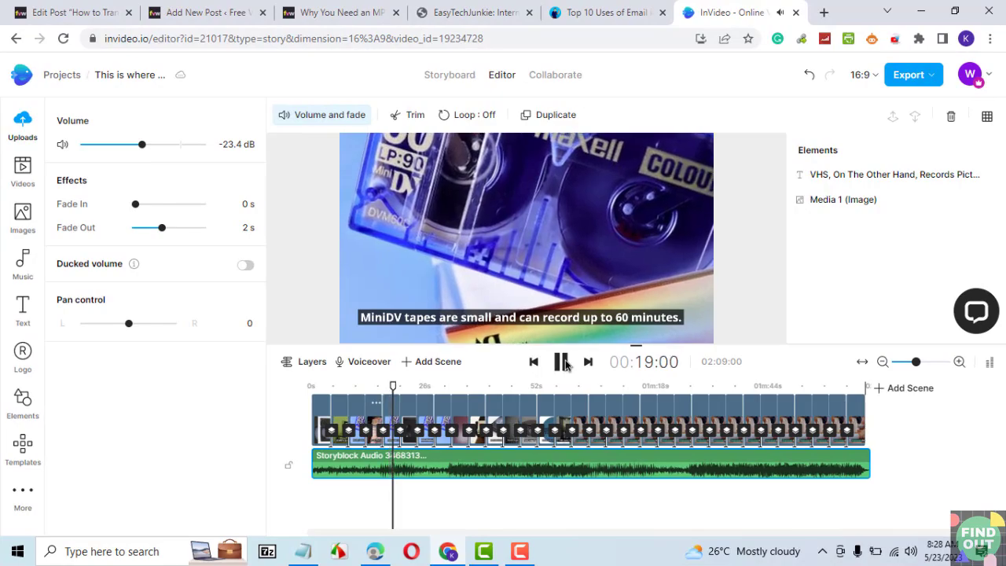
left_click(561, 361)
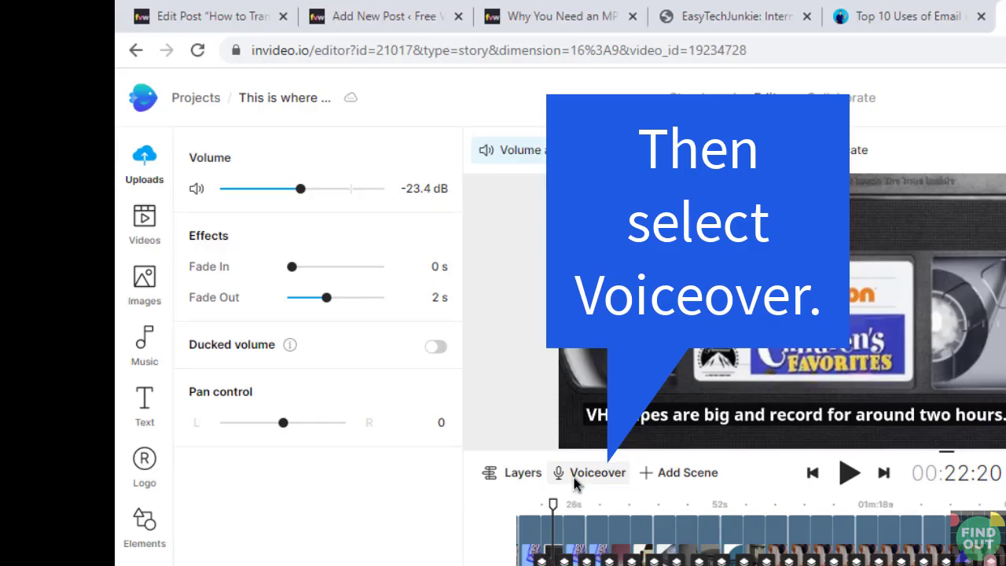
- Set up an automated text-to-speech voiceover for the current scene, keeping the Realistic (New) type
left_click(590, 472)
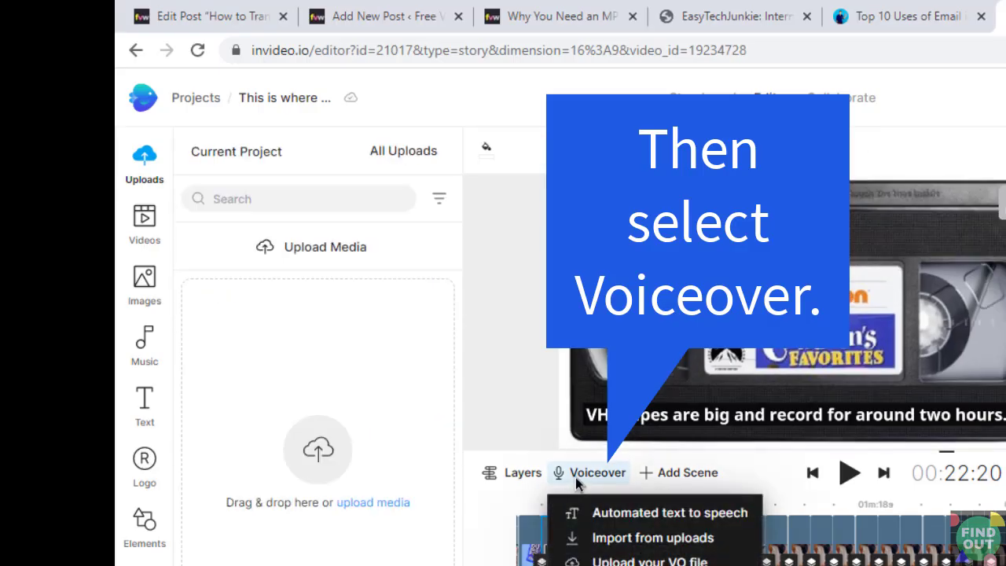
left_click(629, 512)
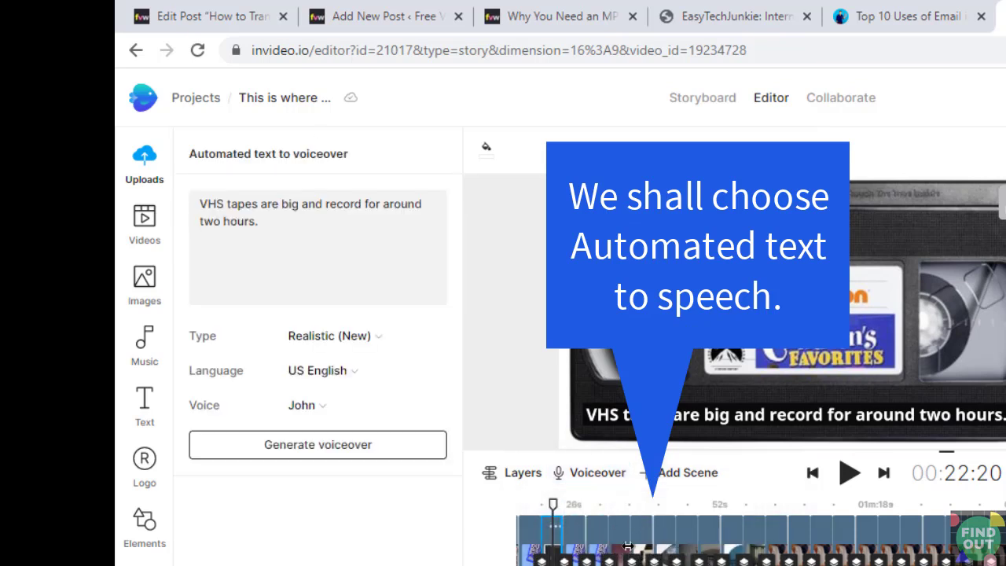
left_click(380, 340)
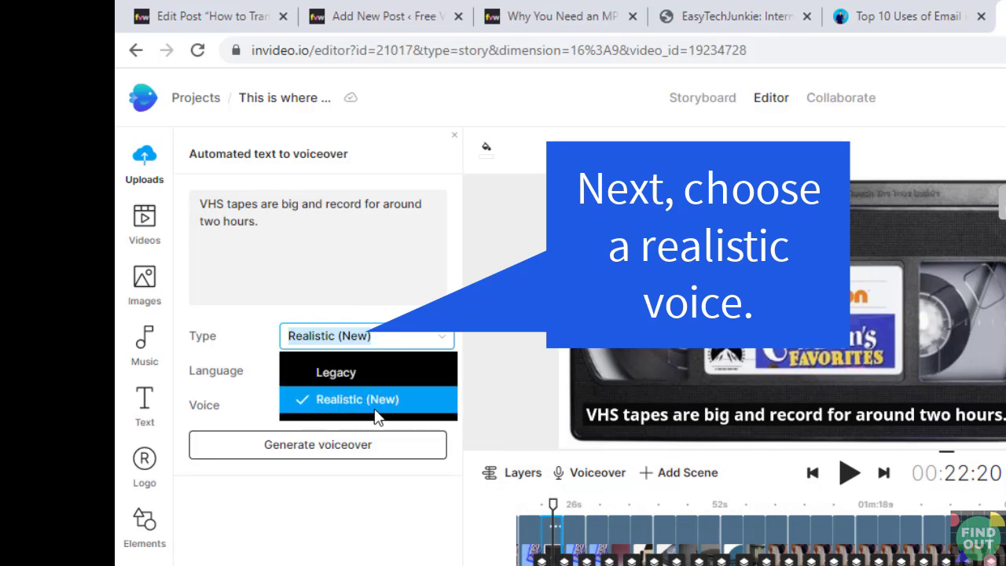
left_click(452, 275)
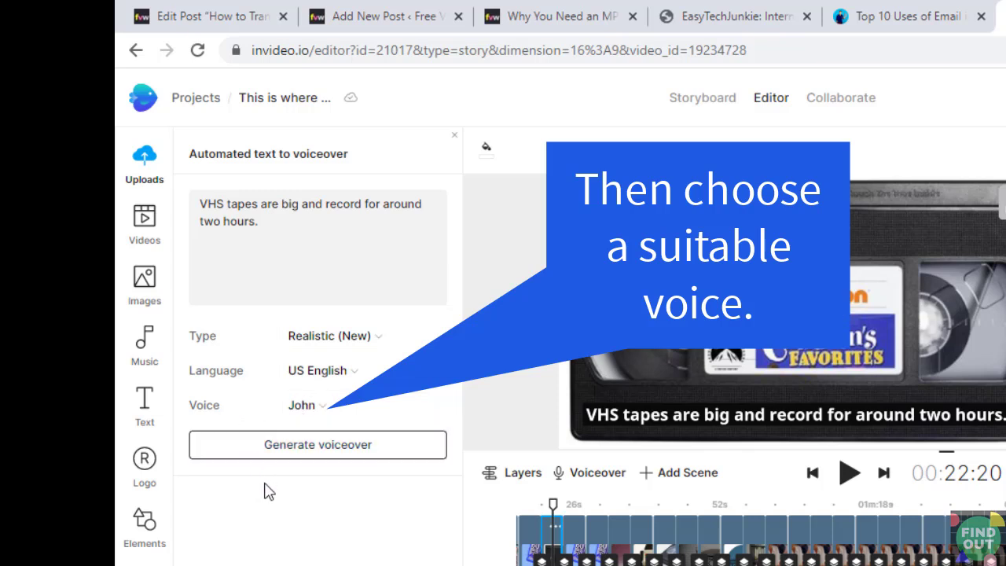
- Audition the available US English voices, choose Jack, and generate the voiceover
left_click(313, 414)
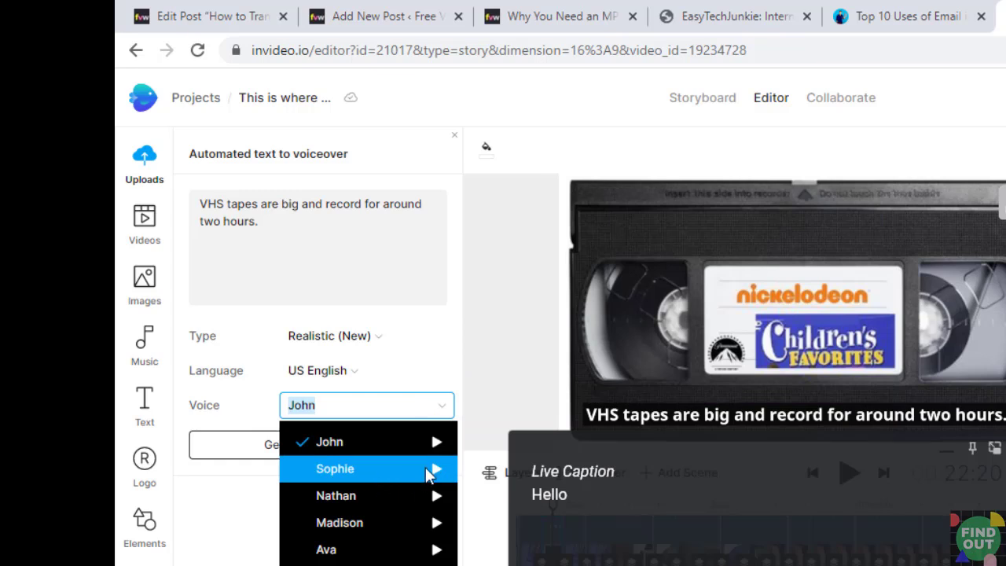
left_click(440, 470)
left_click(332, 410)
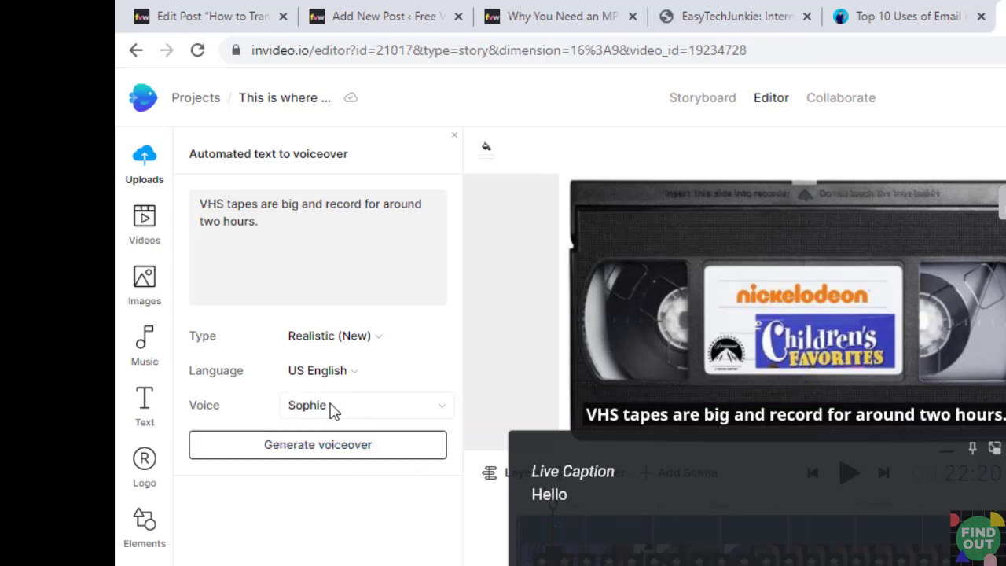
left_click(435, 471)
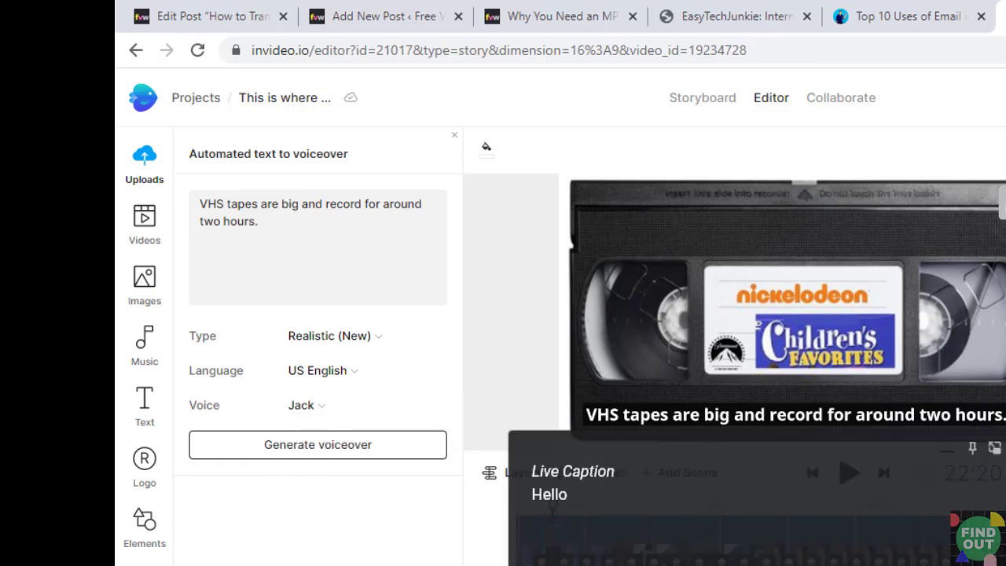
left_click(309, 446)
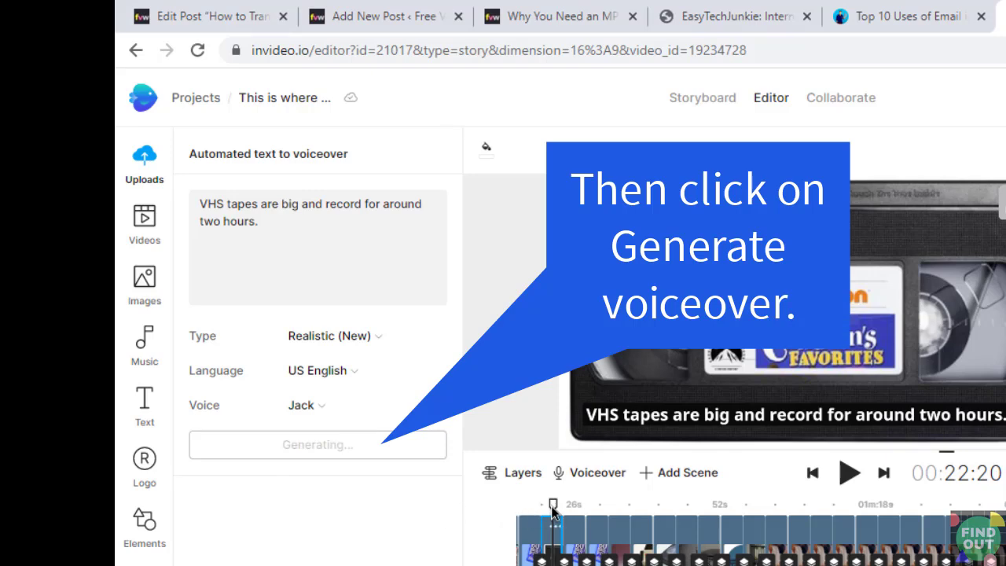
- Move the playhead back and play the timeline to check the generated voiceovers with the music
left_click_drag(553, 512, 541, 513)
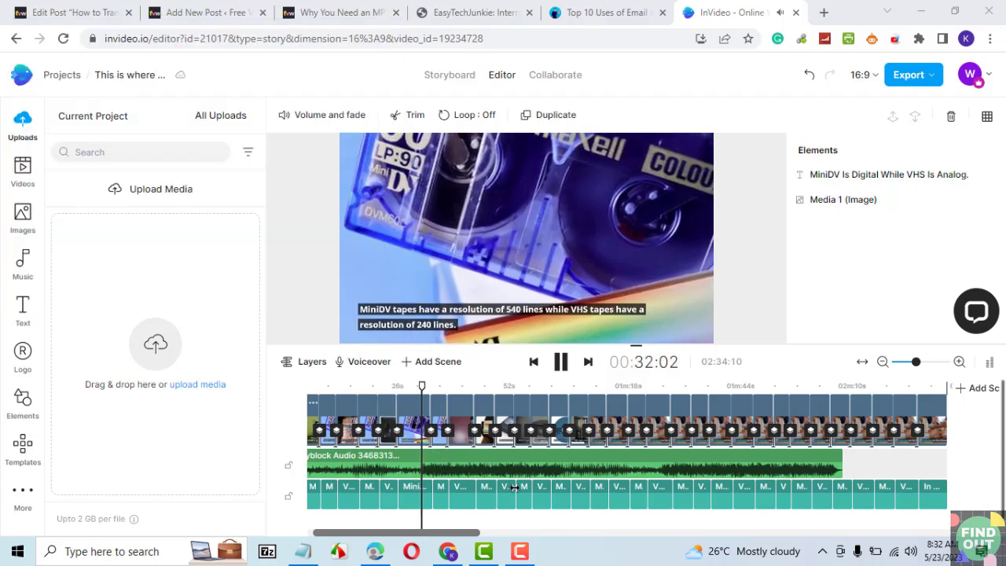
left_click(560, 361)
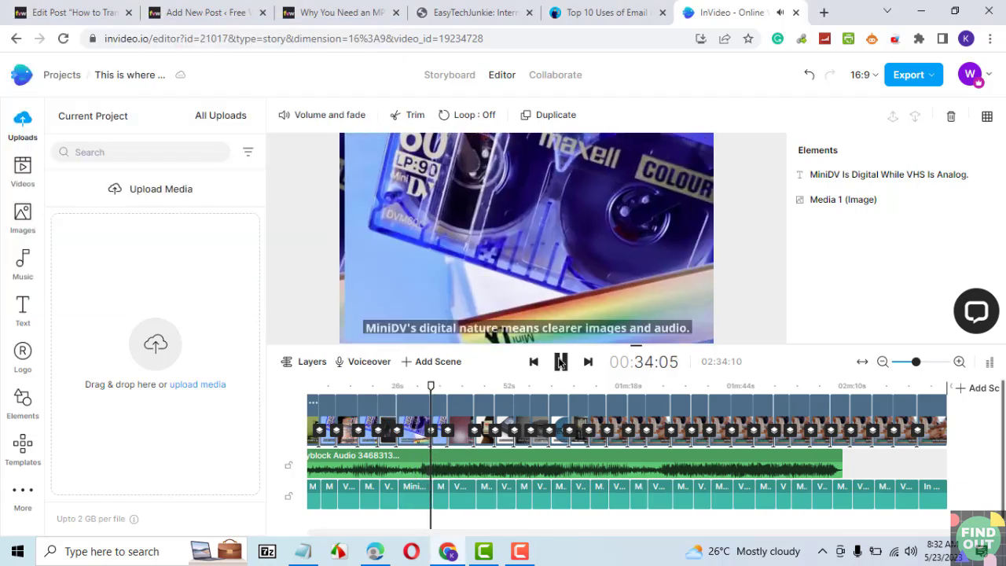
left_click(519, 553)
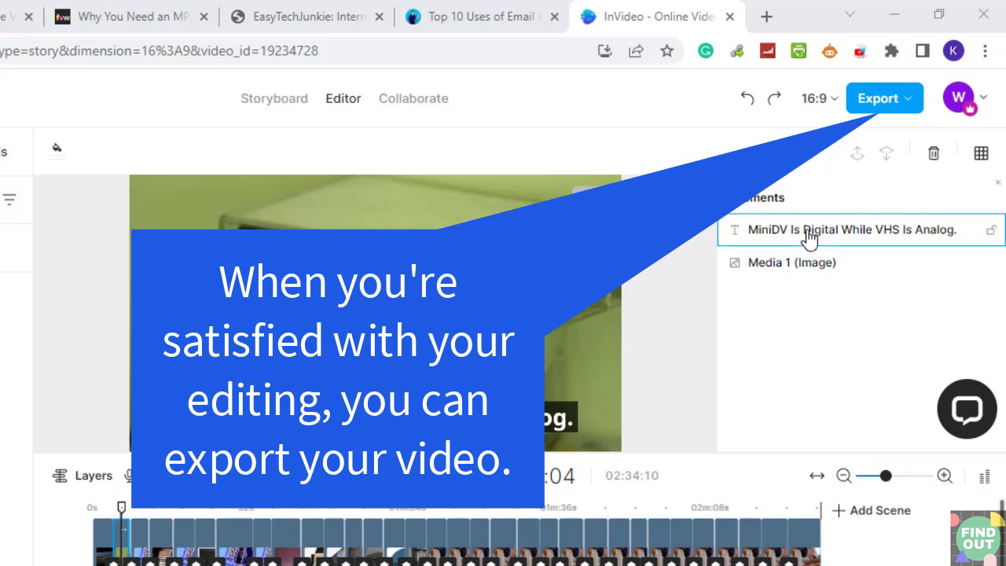
- Export the video at 720p quality and preview the exported video with the Live Caption overlay closed
left_click(888, 100)
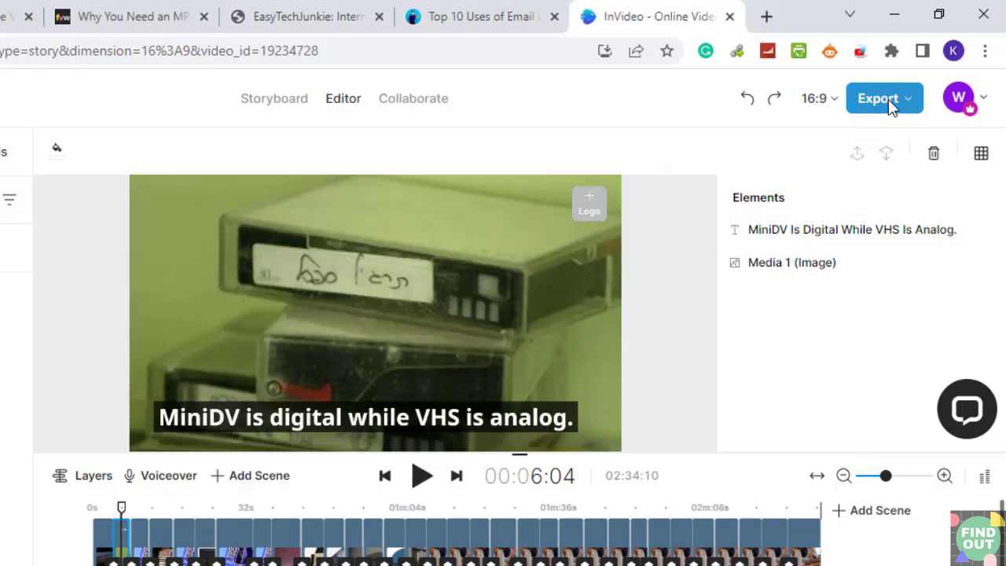
left_click(889, 99)
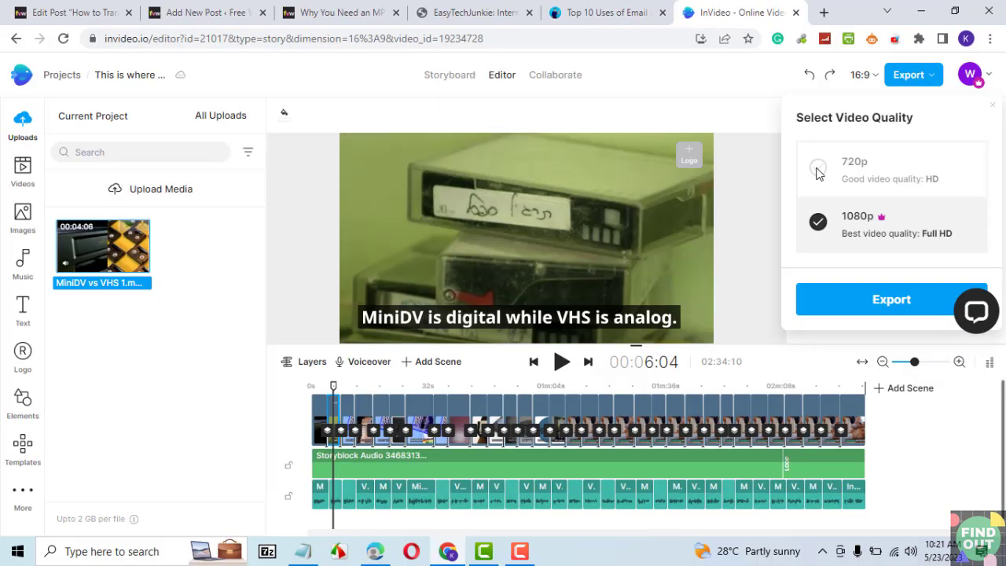
left_click(817, 169)
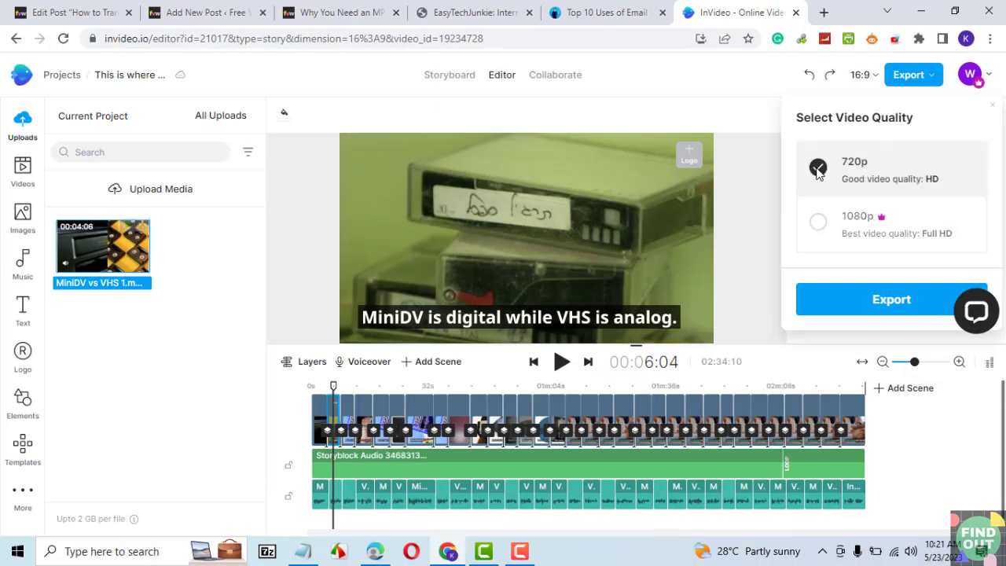
left_click(880, 312)
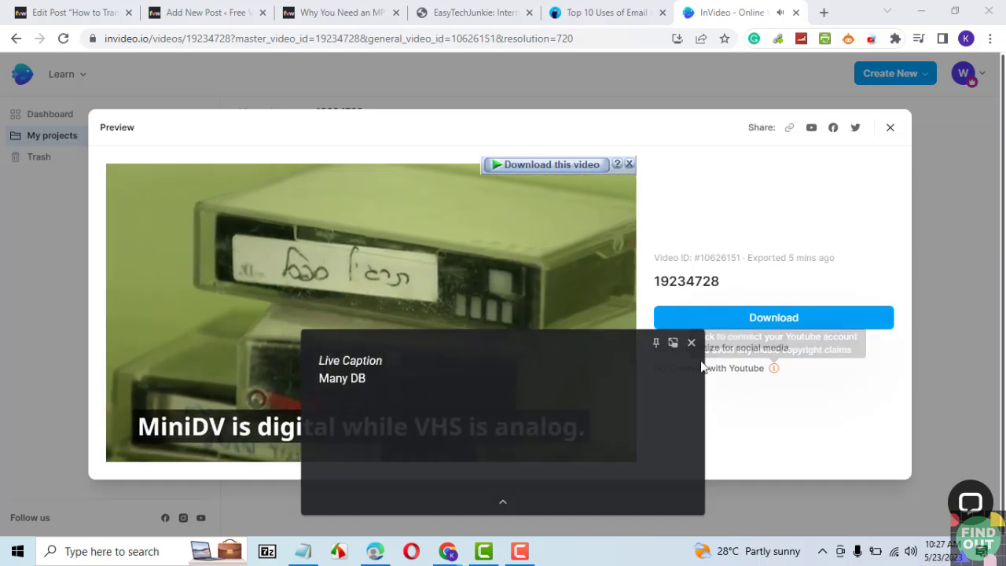
left_click(692, 344)
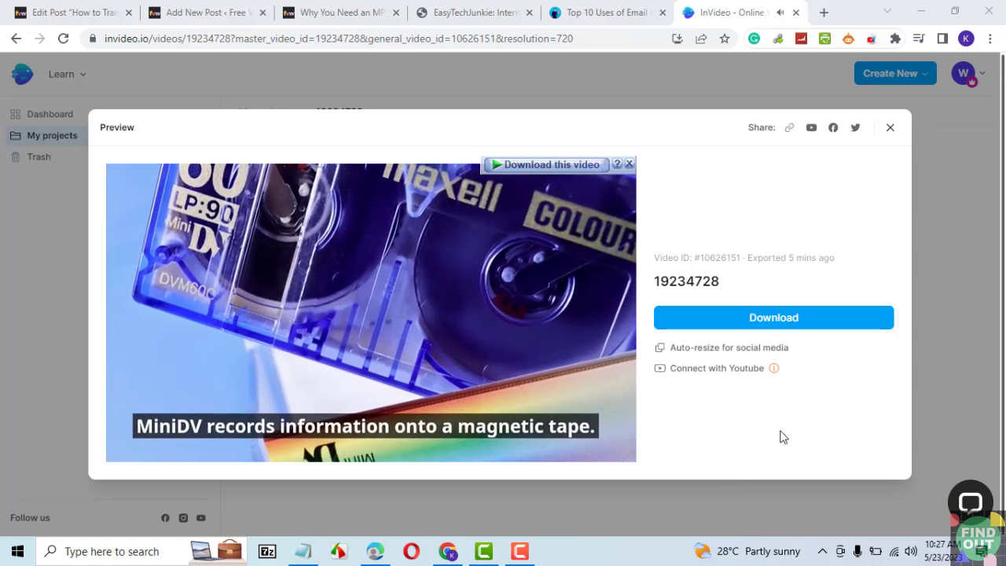
mouse_move(486, 452)
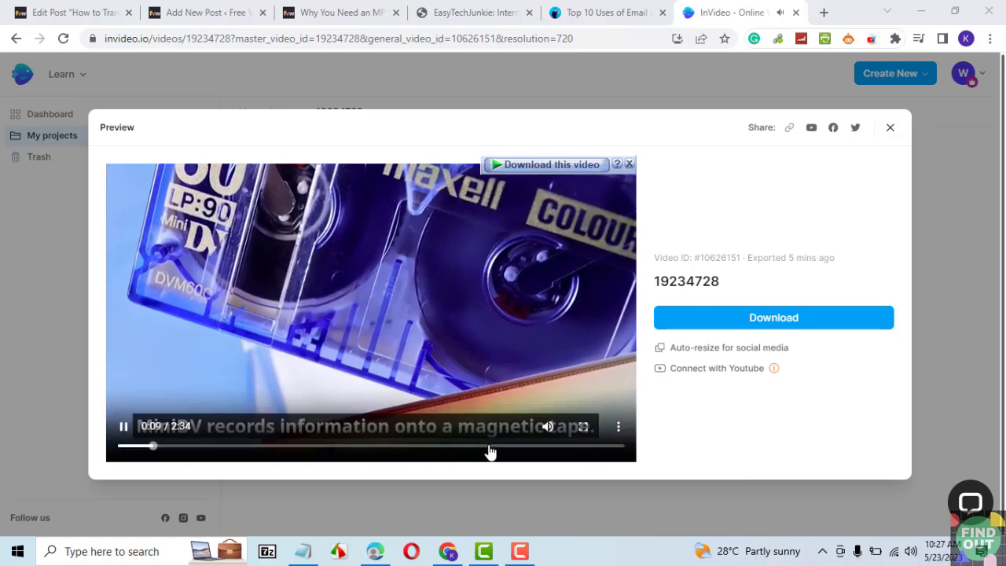